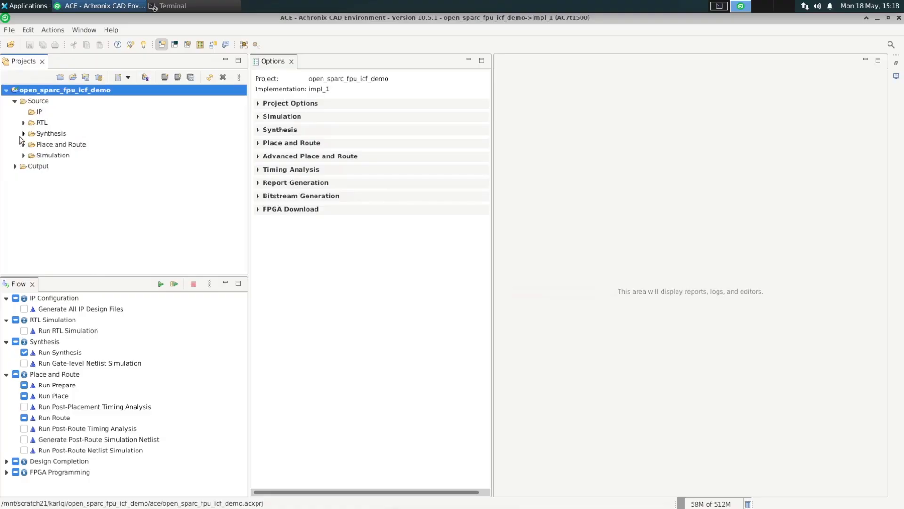
- Open the synthesis constraint file open_sparc_fpu_icf_demo.fdc to review its compile point definitions
left_click(24, 134)
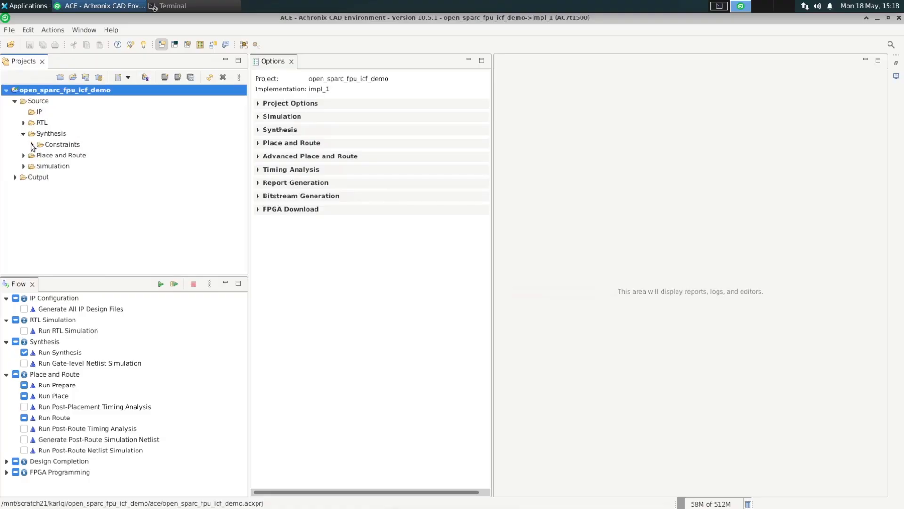
left_click(31, 145)
left_click(126, 158)
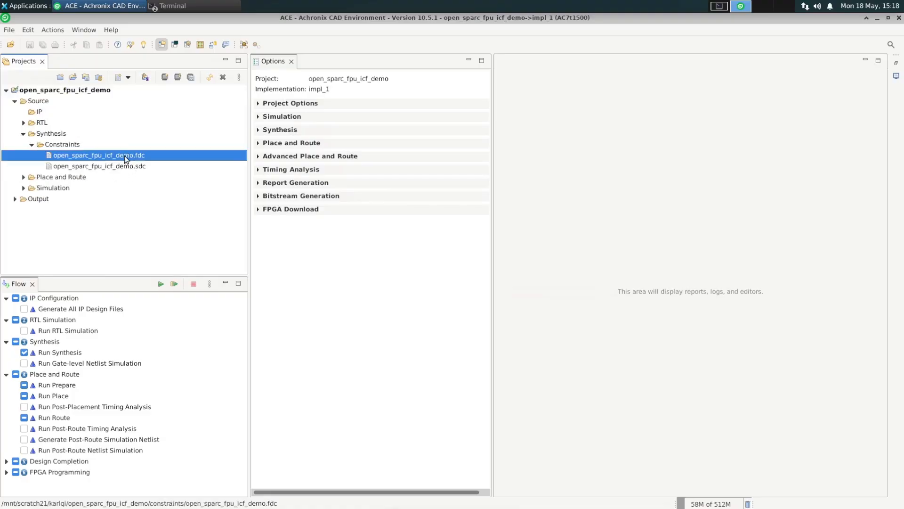
double_click(125, 157)
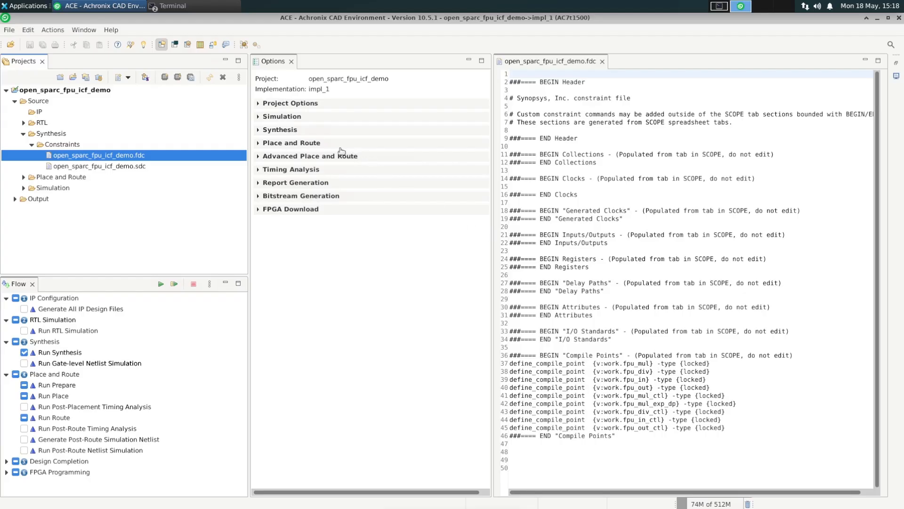
- Enable Incremental Compile in the project options, keeping the Incremental Compile Mode at Smart
left_click(258, 105)
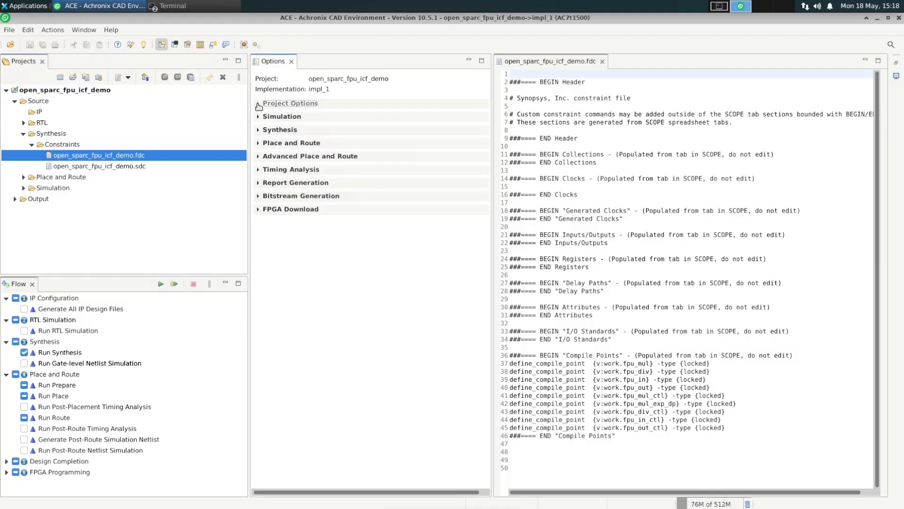
left_click(259, 104)
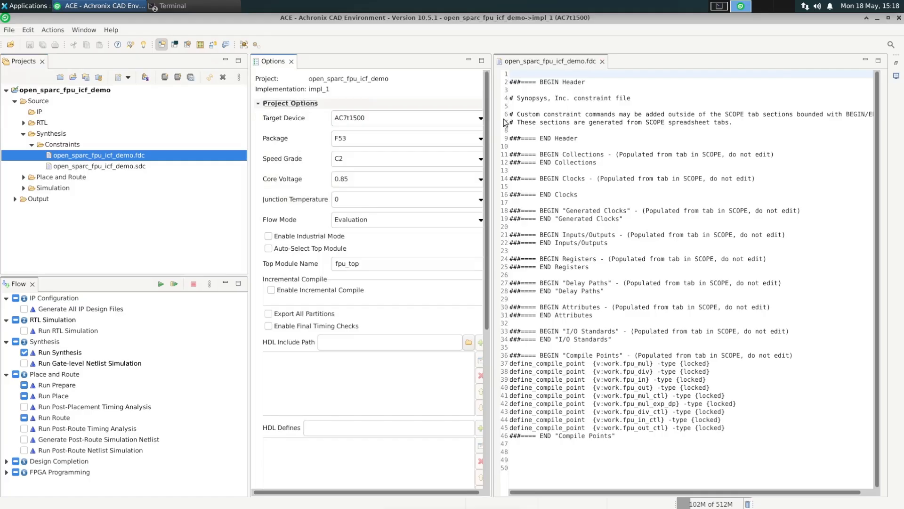
left_click_drag(493, 126, 580, 128)
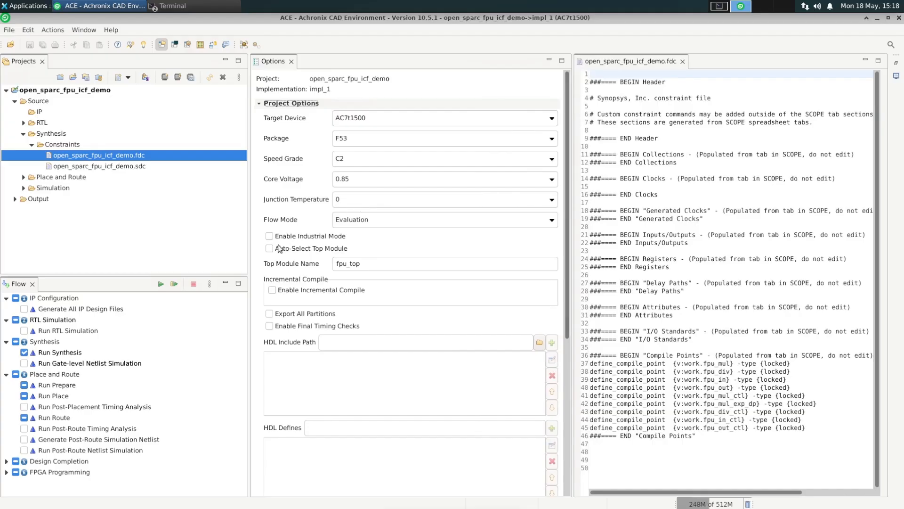
left_click(272, 290)
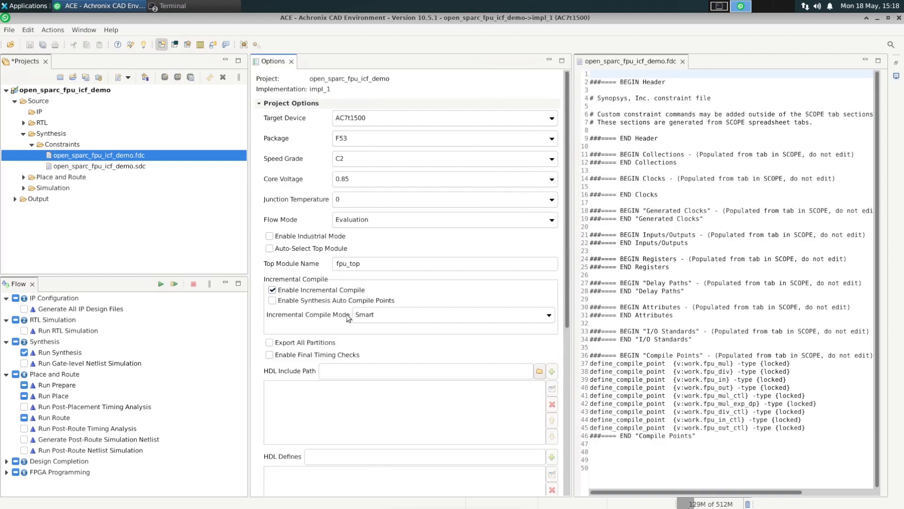
left_click(379, 313)
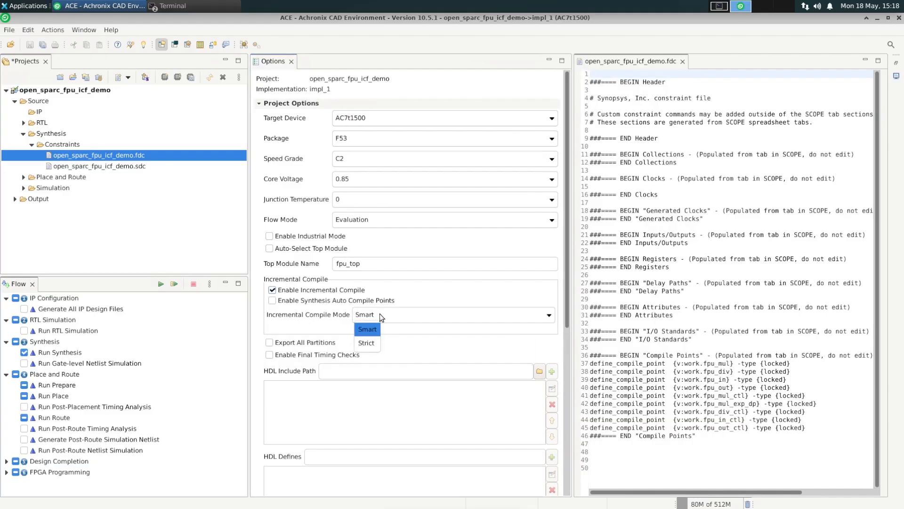
left_click(380, 314)
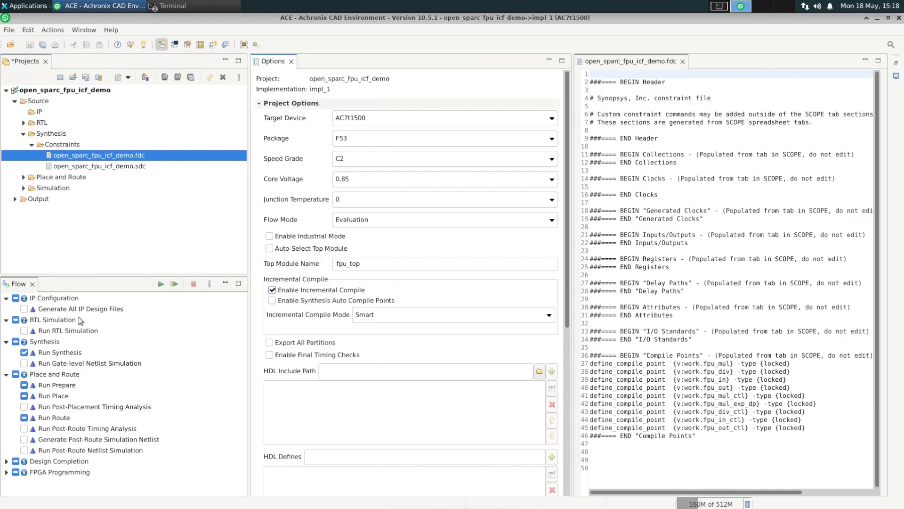
- Run synthesis and open the compile point summary in the synthesis log
double_click(65, 356)
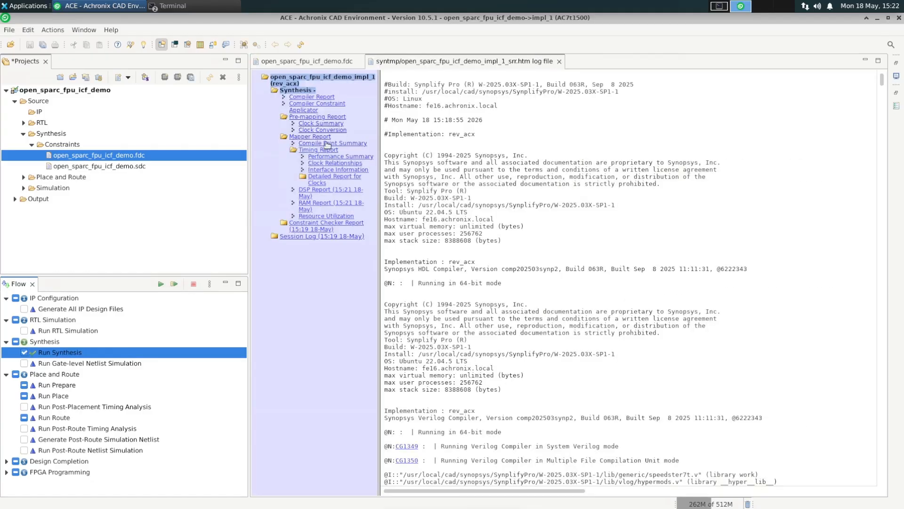
left_click(333, 143)
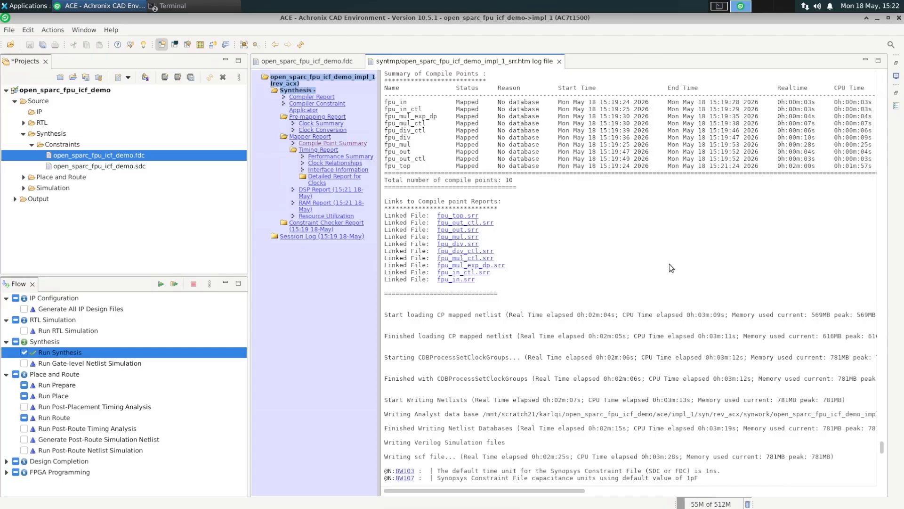
scroll(671, 268, "up", 2)
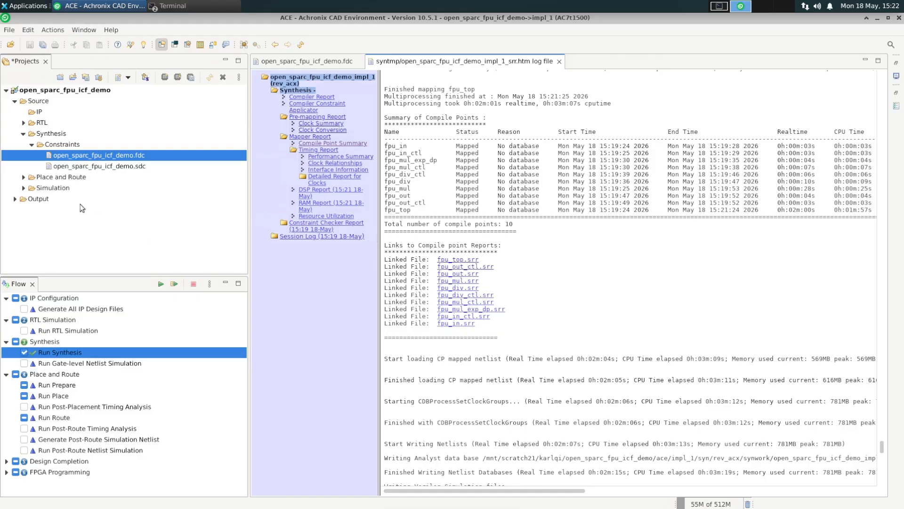
- Open open_sparc_fpu_icf_demo_impl_1_partition.prt from the impl_1 syn rev_acx output folder
left_click(15, 199)
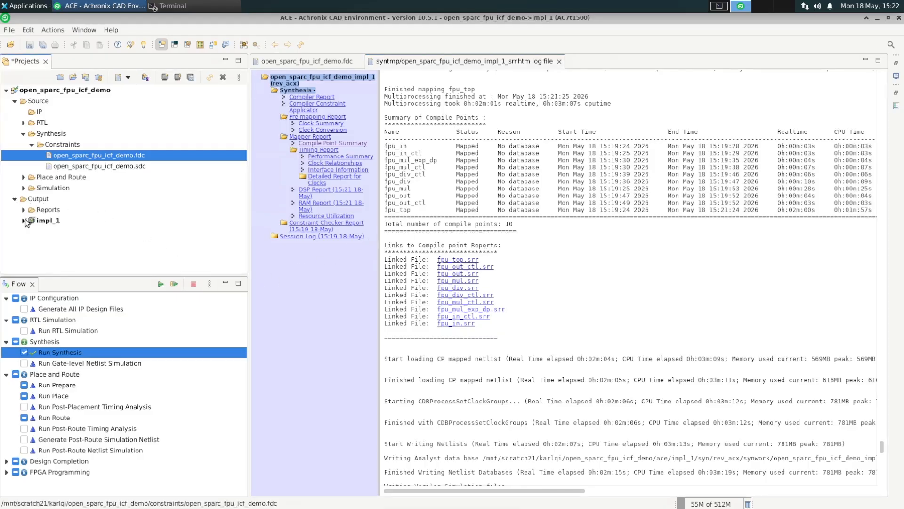
left_click(23, 220)
left_click(32, 232)
scroll(95, 238, "down", 2)
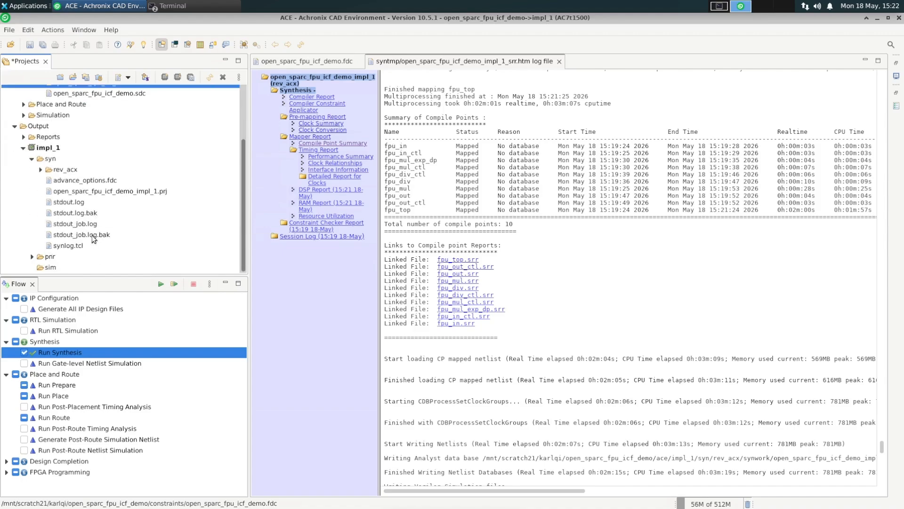
left_click(41, 169)
scroll(137, 205, "down", 3)
scroll(137, 208, "down", 5)
double_click(186, 219)
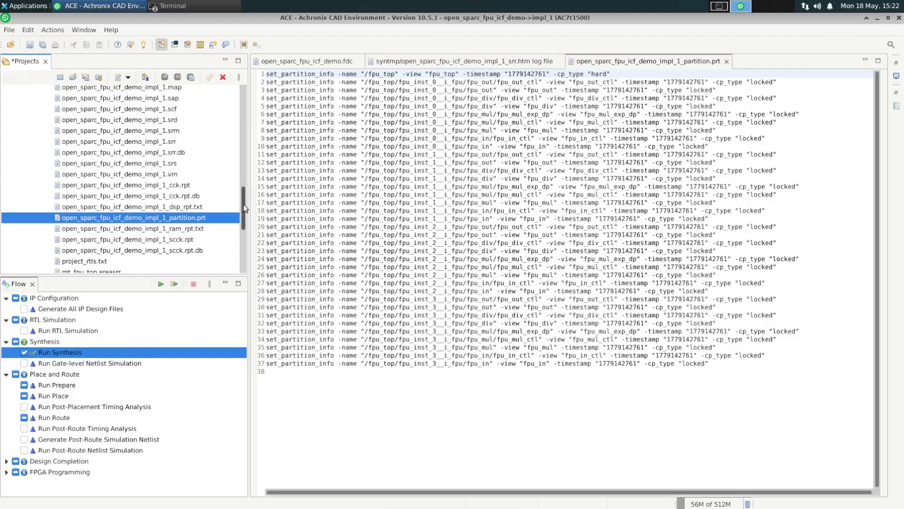
- Add open_sparc_fpu_icf_demo_impl_1_partition.prt from ace/impl_1/syn/rev_acx as a place and route constraint file
left_click_drag(244, 203, 246, 157)
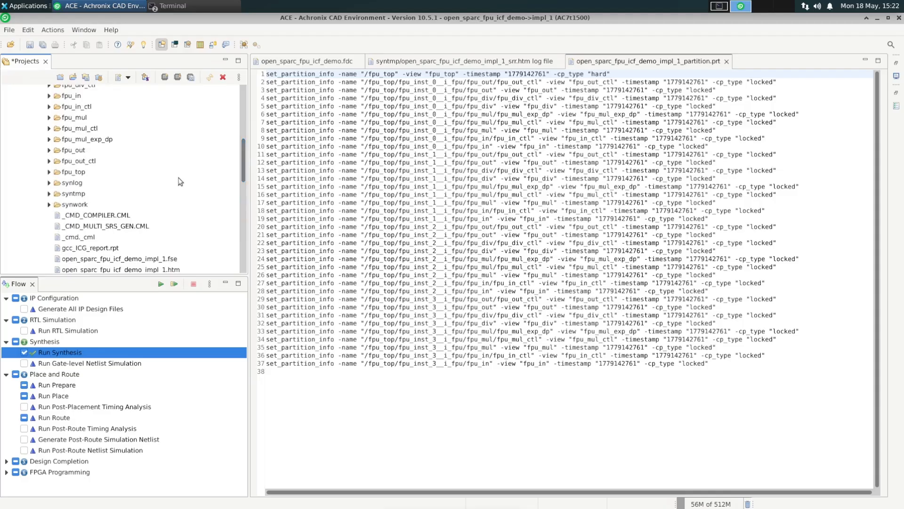
scroll(180, 182, "up", 3)
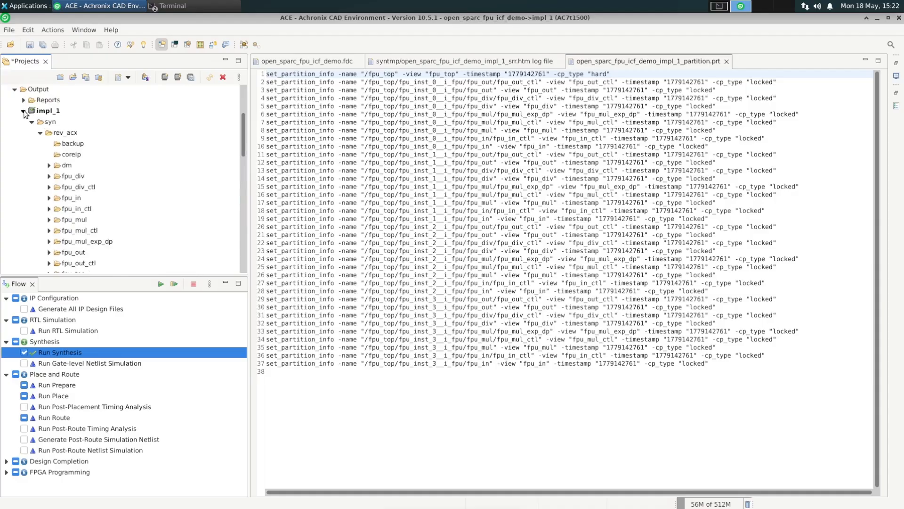
left_click(24, 111)
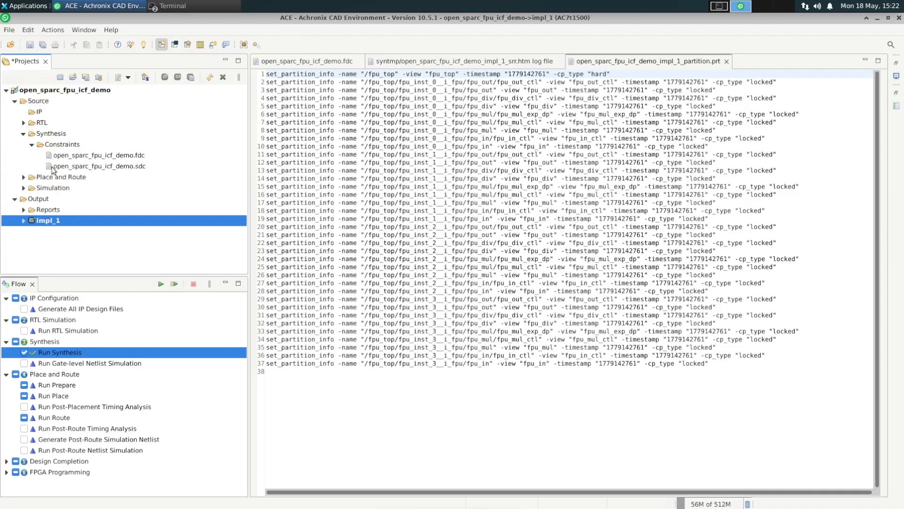
left_click(23, 134)
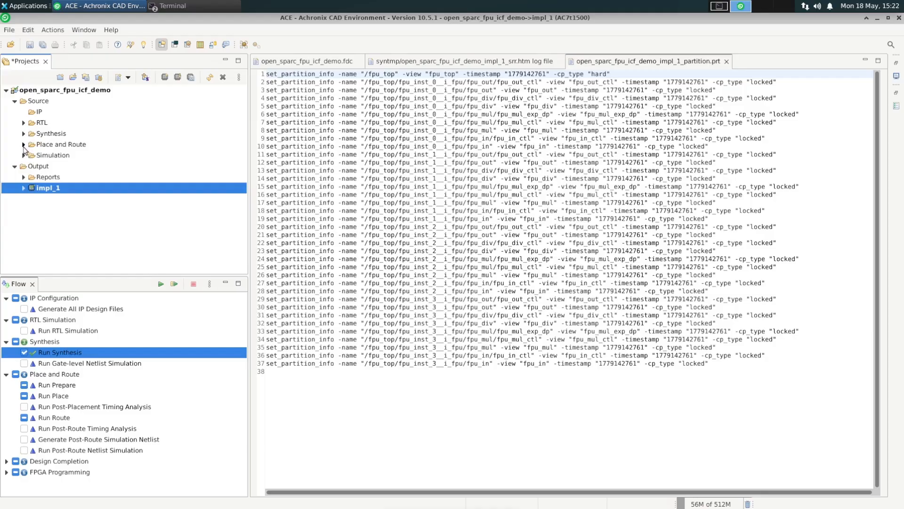
left_click(24, 145)
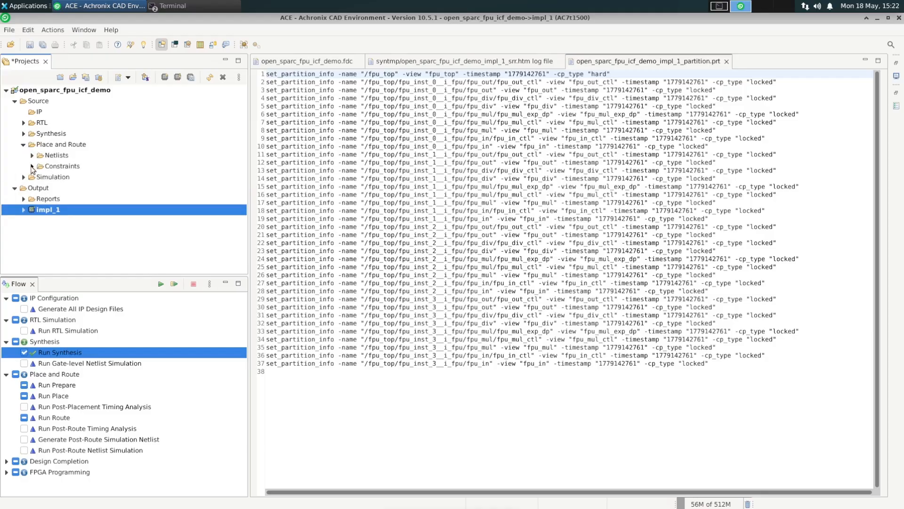
left_click(32, 166)
right_click(52, 168)
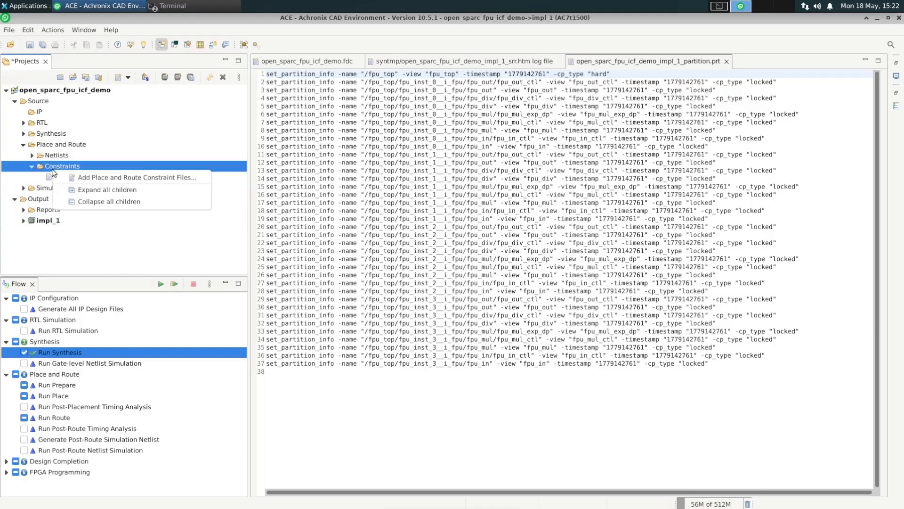
left_click(88, 178)
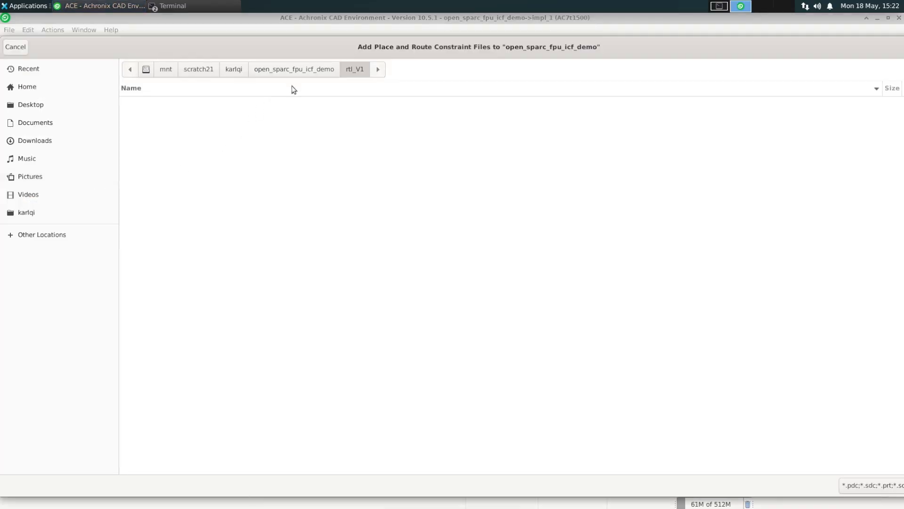
left_click(303, 69)
double_click(146, 104)
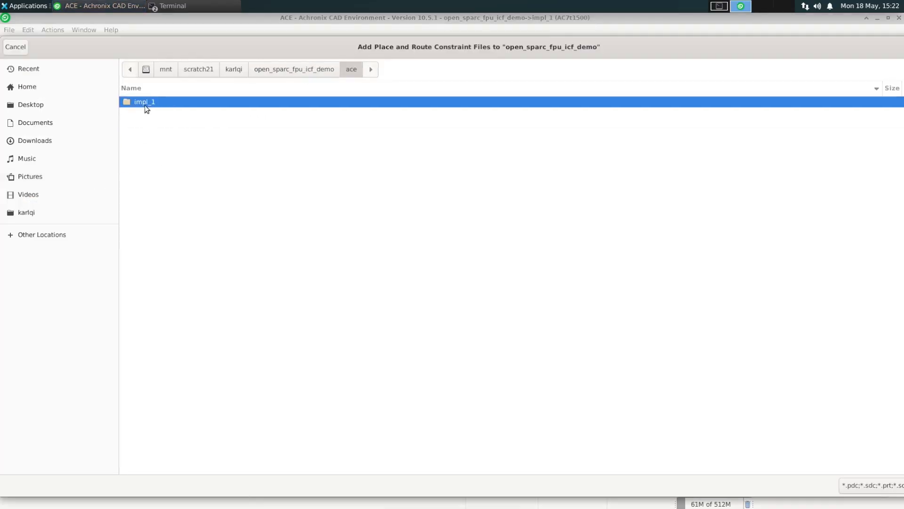
double_click(145, 103)
double_click(141, 114)
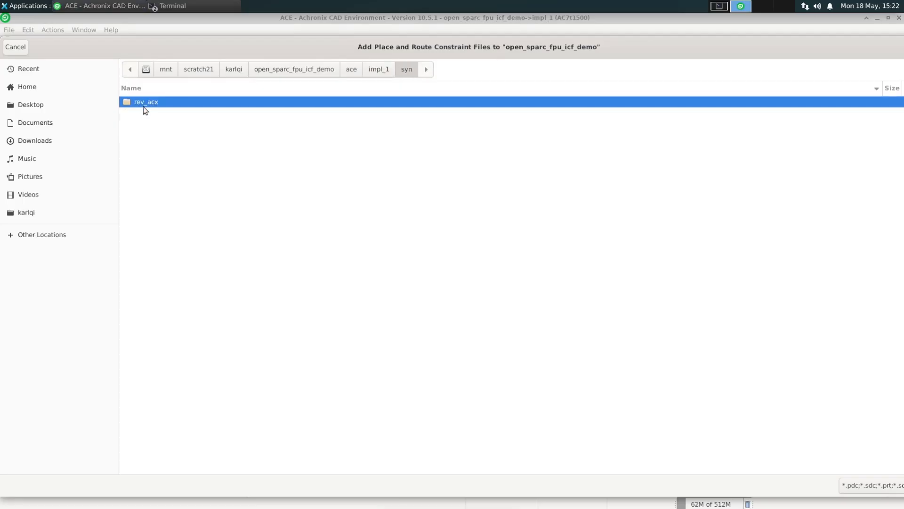
double_click(143, 102)
double_click(251, 254)
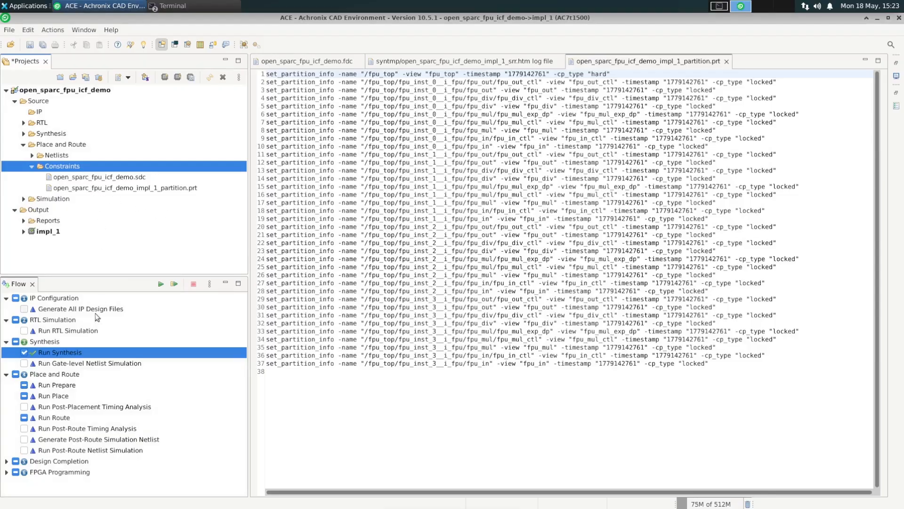
- Run the flow and scroll through the resulting partition report's details table
left_click(161, 284)
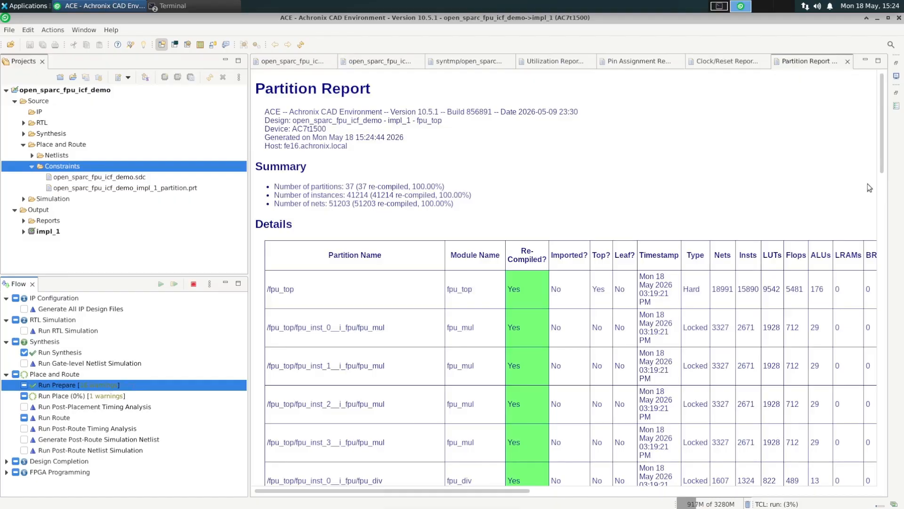
left_click_drag(884, 131, 884, 132)
scroll(884, 136, "down", 6)
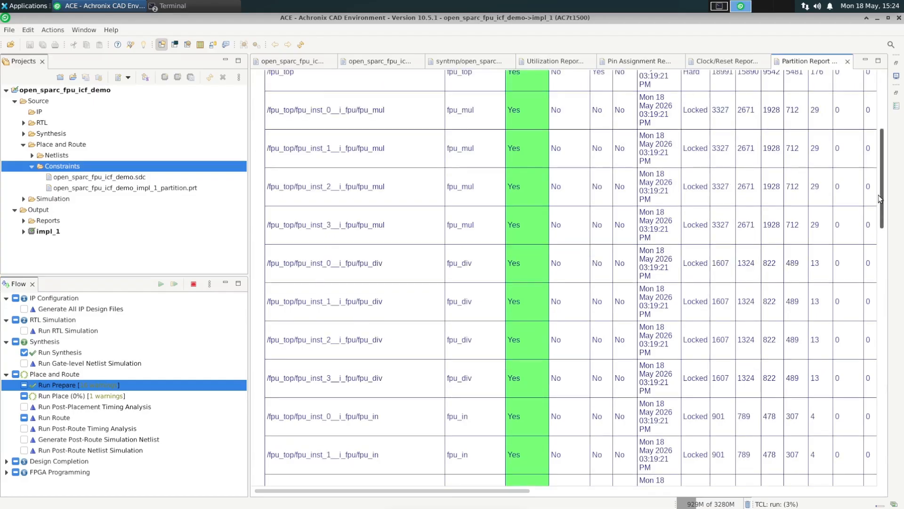
scroll(883, 170, "up", 5)
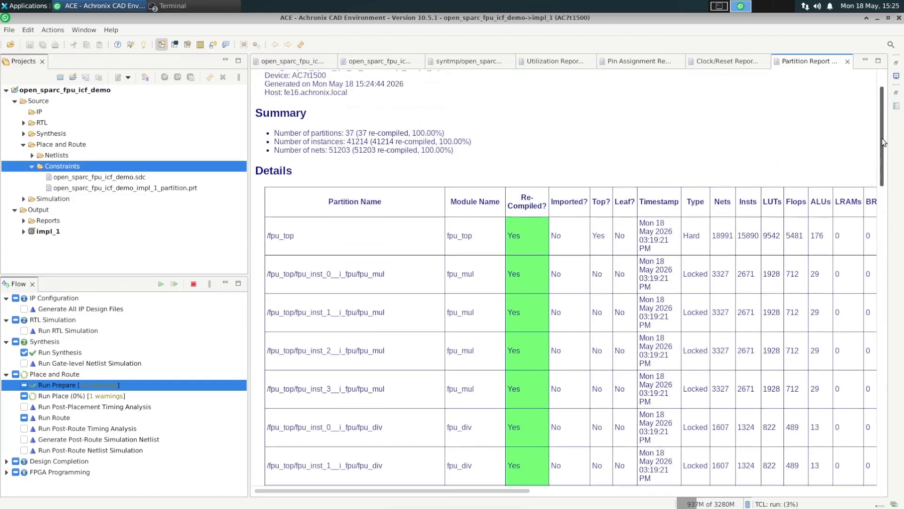
scroll(884, 136, "up", 1)
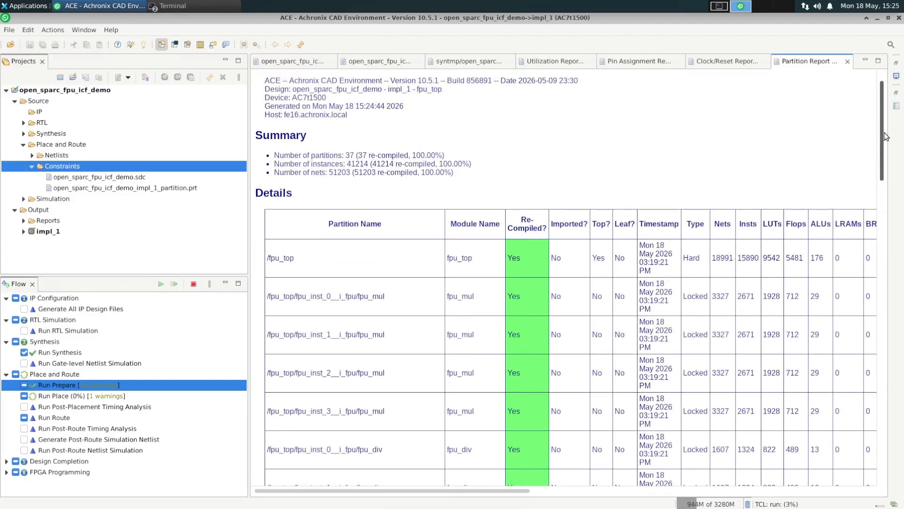
scroll(887, 136, "down", 1)
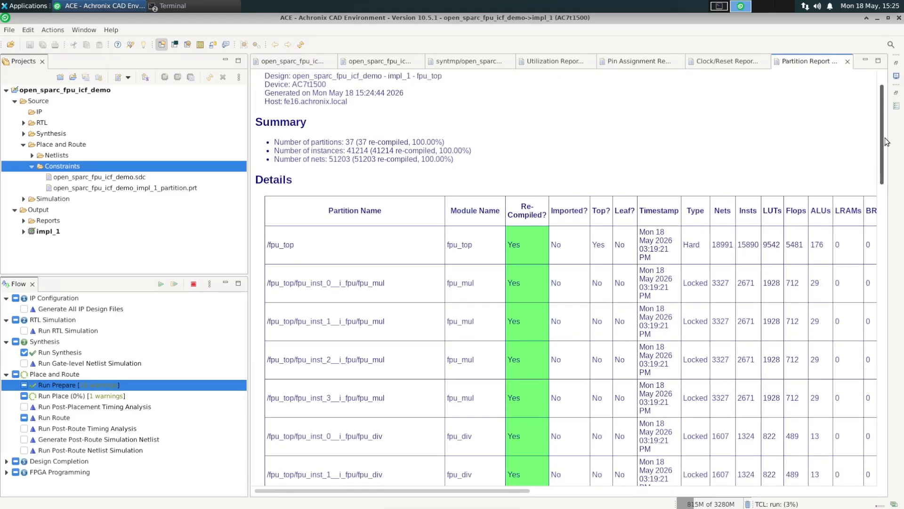
scroll(886, 141, "down", 3)
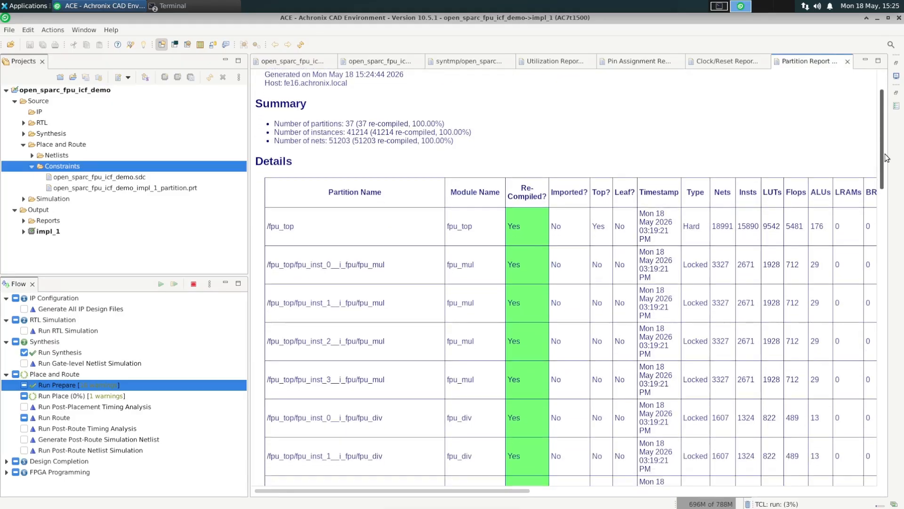
scroll(890, 153, "up", 2)
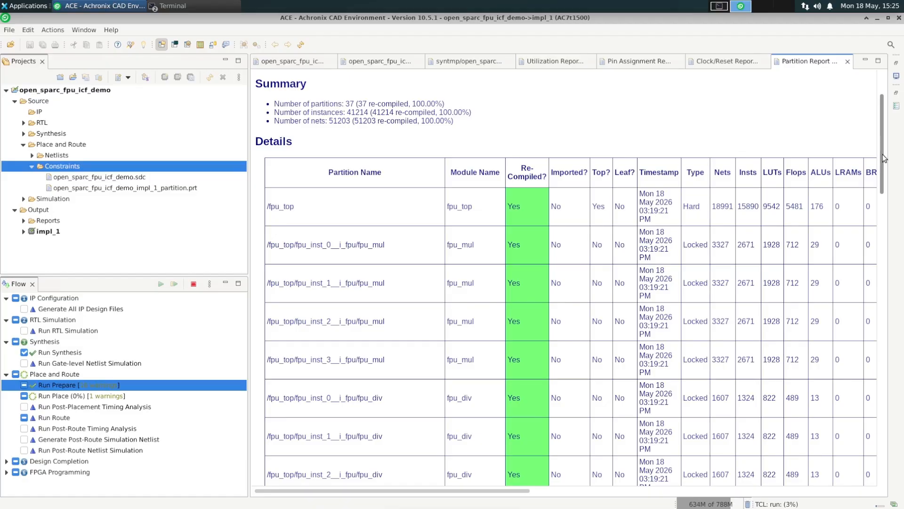
left_click_drag(881, 159, 881, 461)
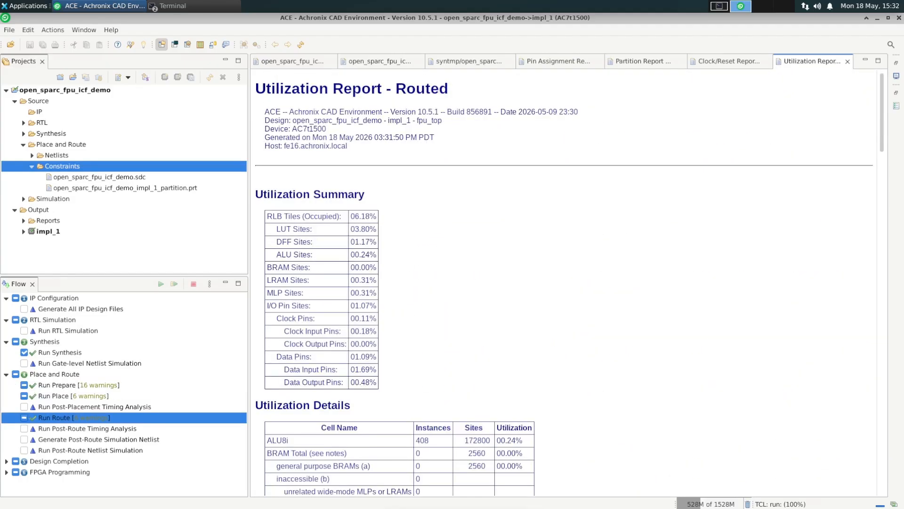
- Switch to the floorplanner and maximize the partitions list to inspect each partition
left_click(174, 45)
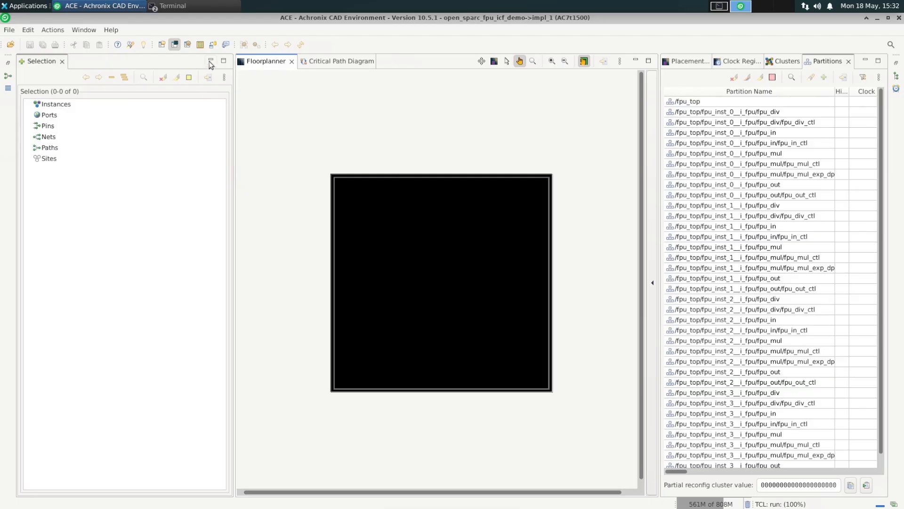
left_click(878, 64)
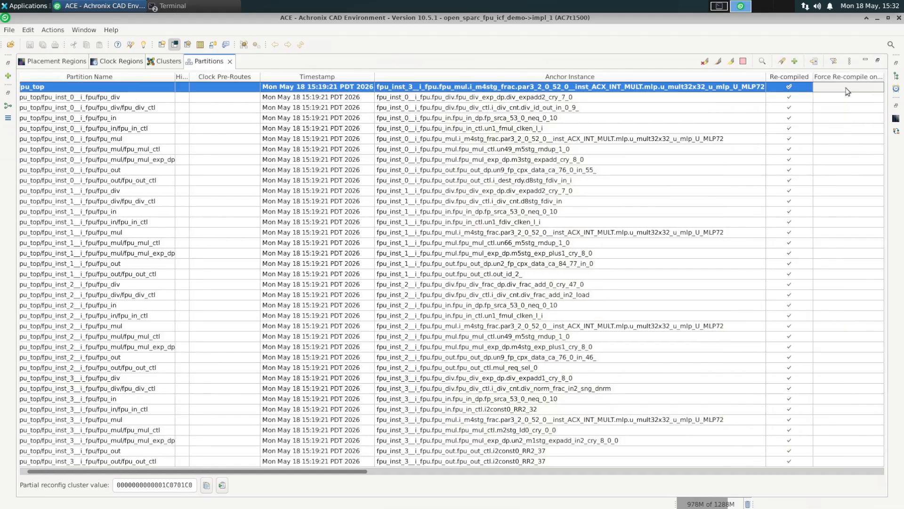
- Force re-compile on the fpu_div_ctl and fpu_in_ctl partitions of fpu_inst_0
scroll(403, 476, "right", 5)
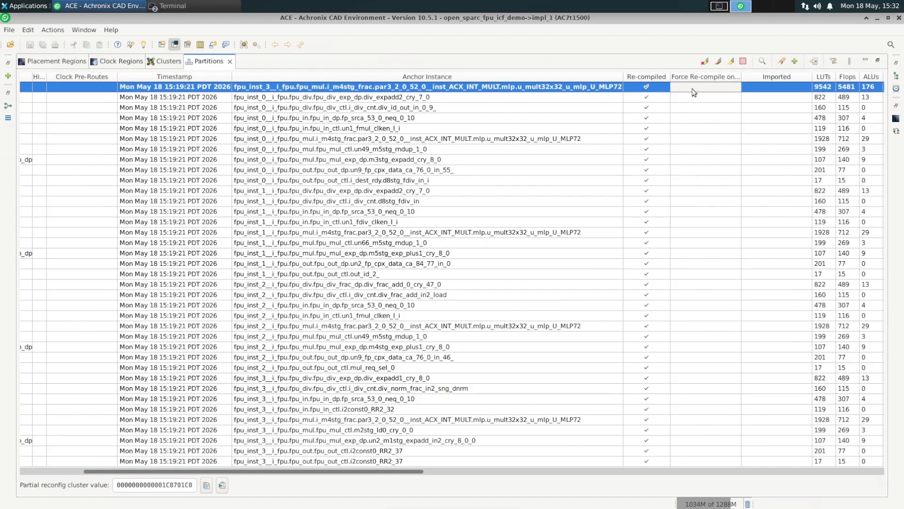
left_click(686, 107)
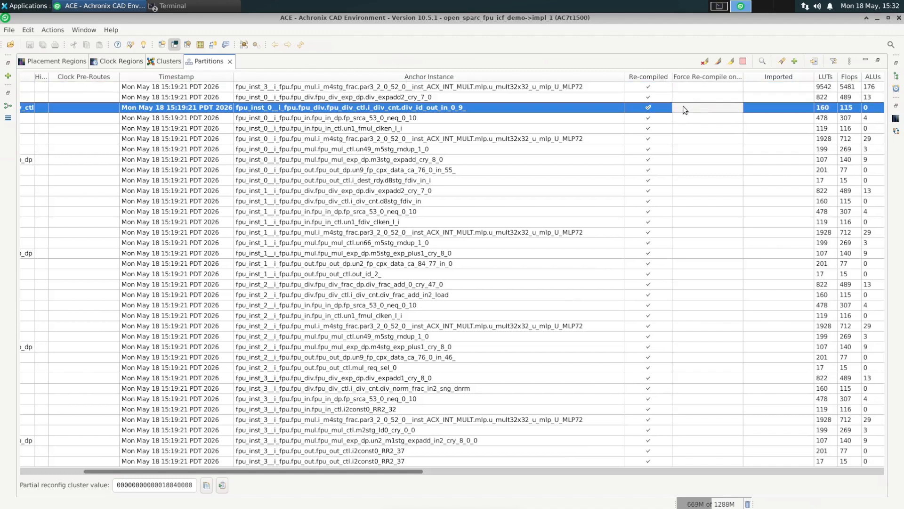
right_click(684, 108)
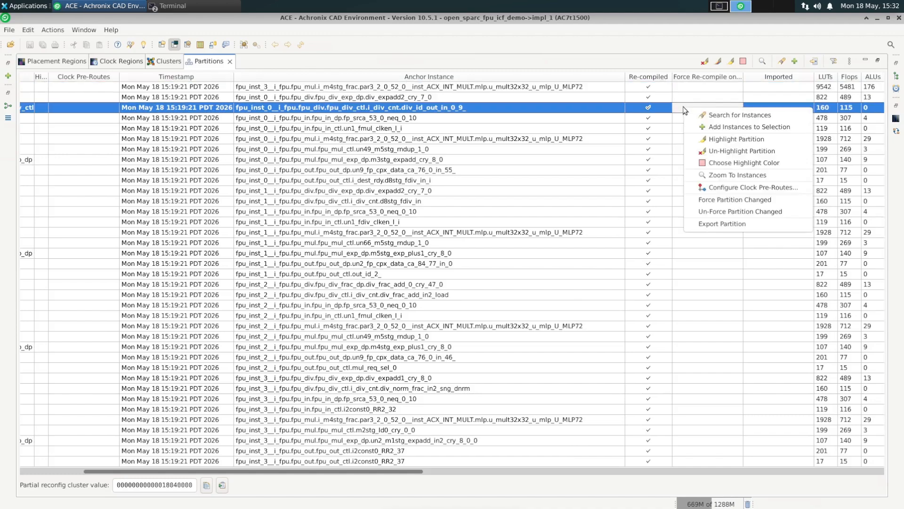
left_click(705, 199)
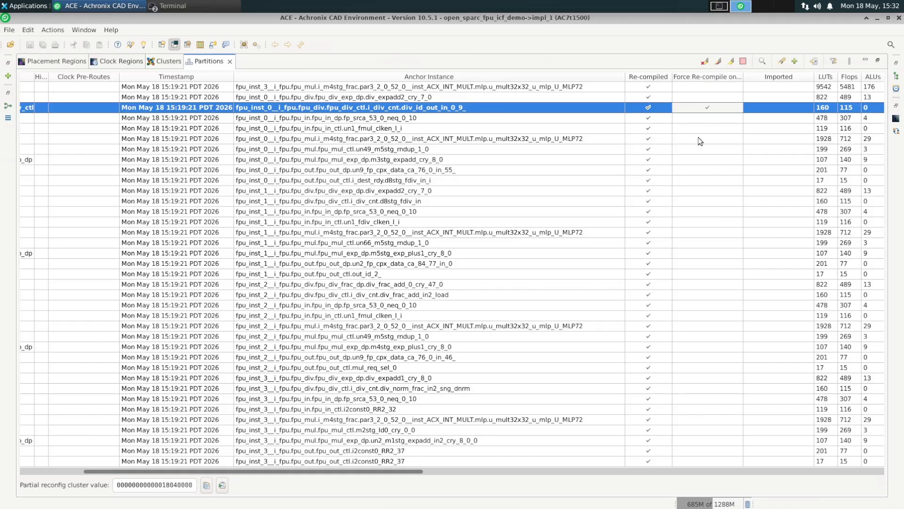
right_click(699, 131)
left_click(711, 225)
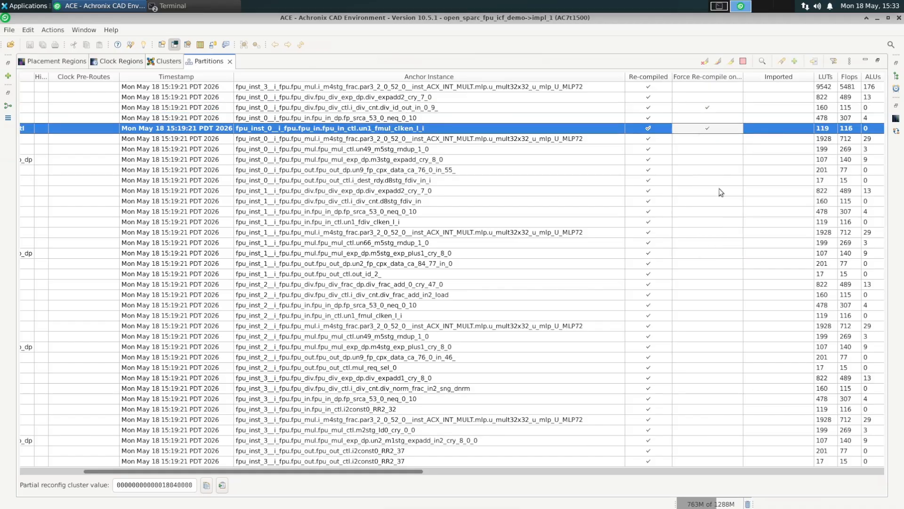
- Remove the forced re-compile from the fpu_in_ctl and fpu_div_ctl partitions
right_click(711, 132)
left_click(742, 233)
right_click(714, 110)
left_click(752, 213)
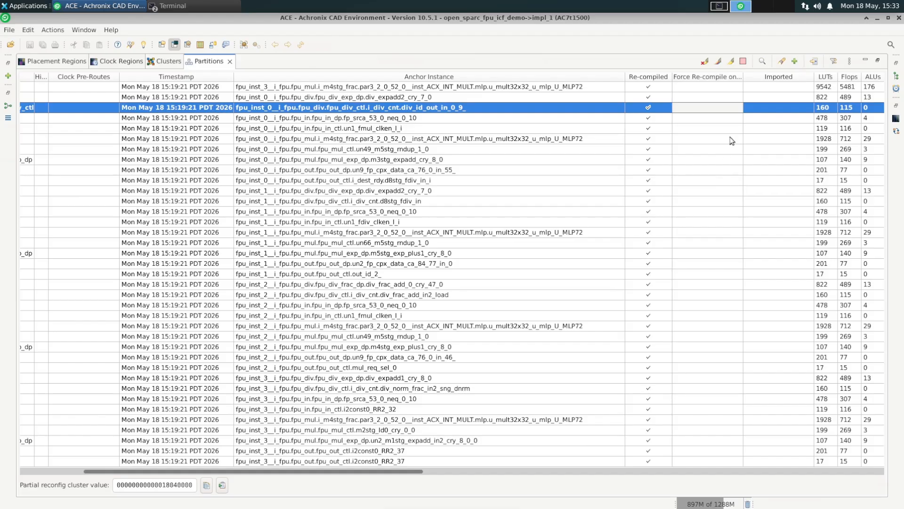
- Restore the partitions list beside the floorplanner and choose red as the partition highlight color
left_click(877, 61)
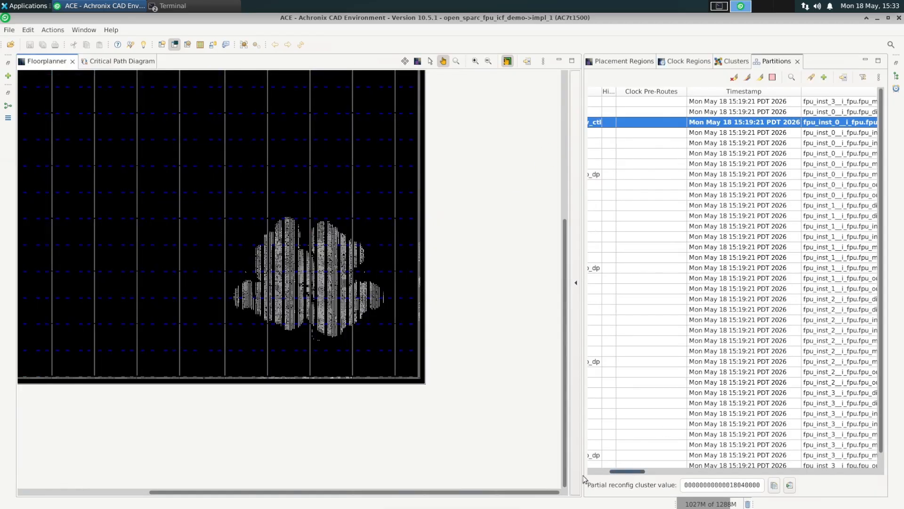
left_click_drag(639, 475, 617, 473)
left_click(773, 79)
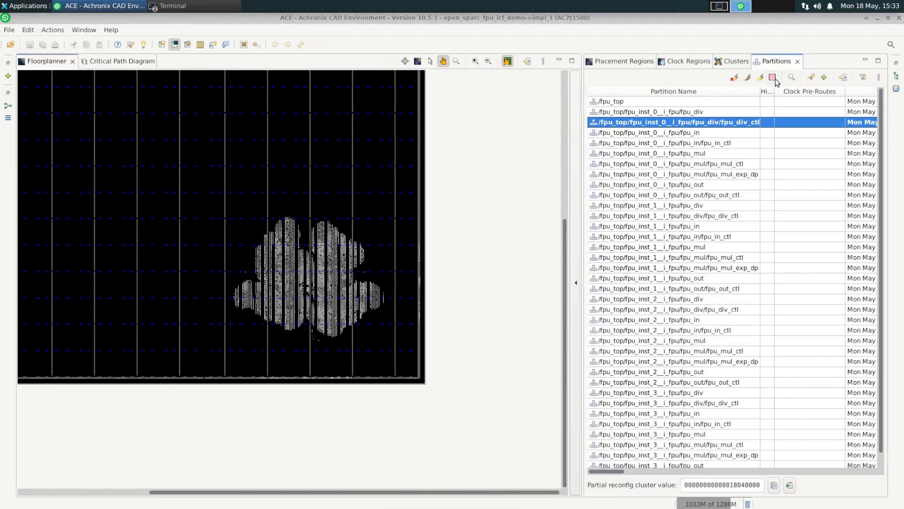
left_click(452, 261)
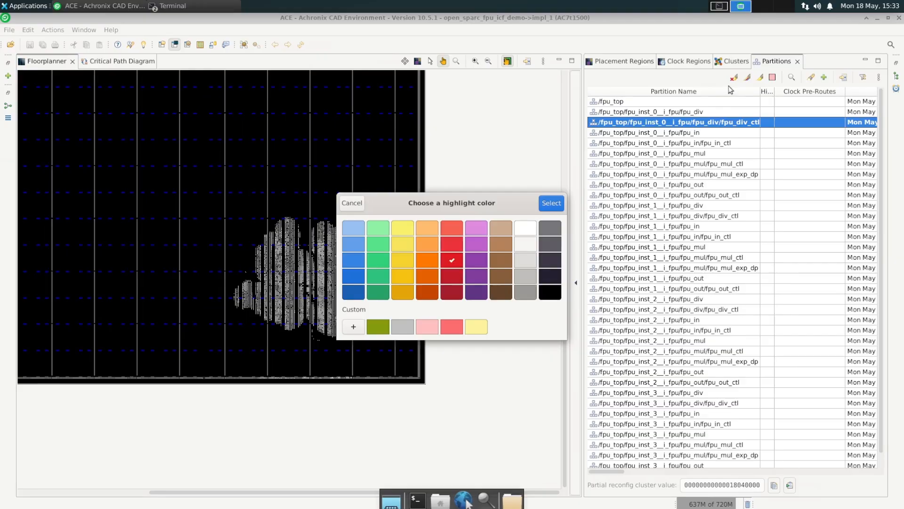
left_click(555, 204)
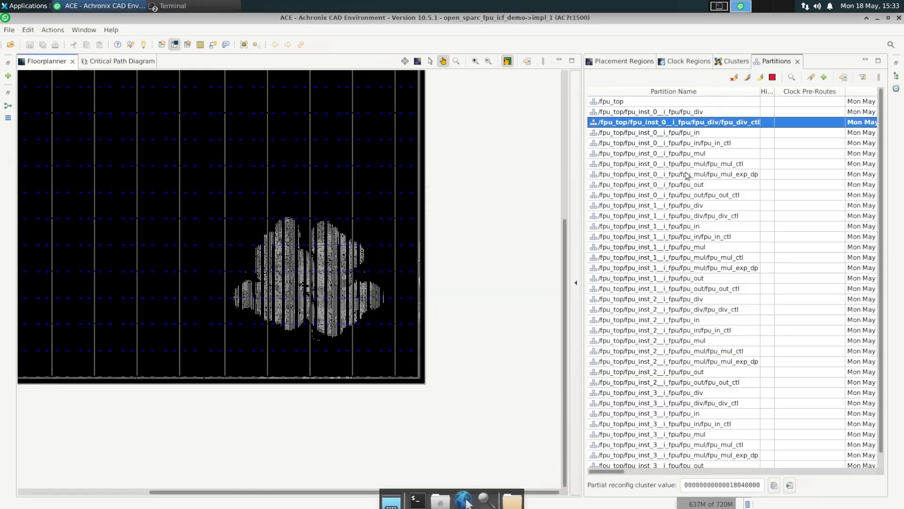
- Highlight the fpu_div_ctl, fpu_in and fpu_in_ctl partitions in red, then highlight all partitions in distinct colors
left_click(760, 78)
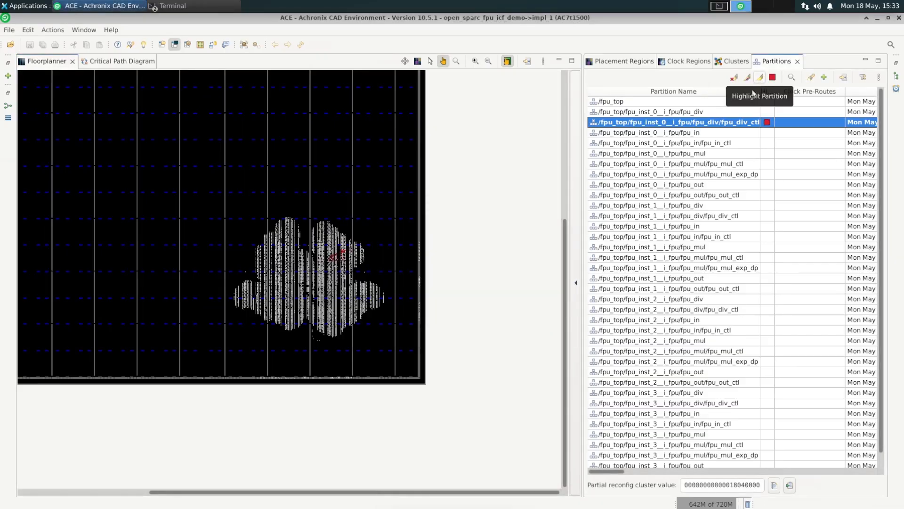
left_click(710, 135)
left_click(761, 78)
left_click(712, 144)
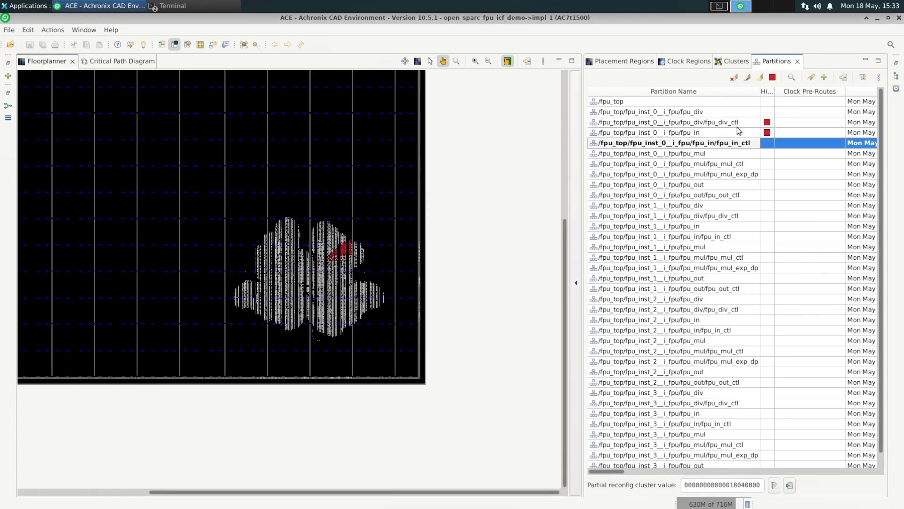
left_click(762, 77)
left_click(747, 78)
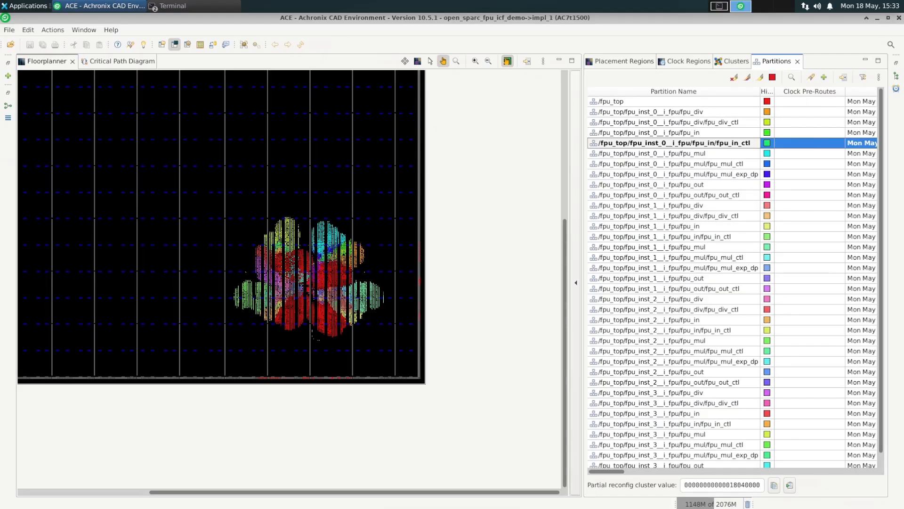
- Open the maximized netlist browser and expand the fpu_inst_3 and fpu_inst_2 hierarchies to inspect their partition assignments
left_click(897, 64)
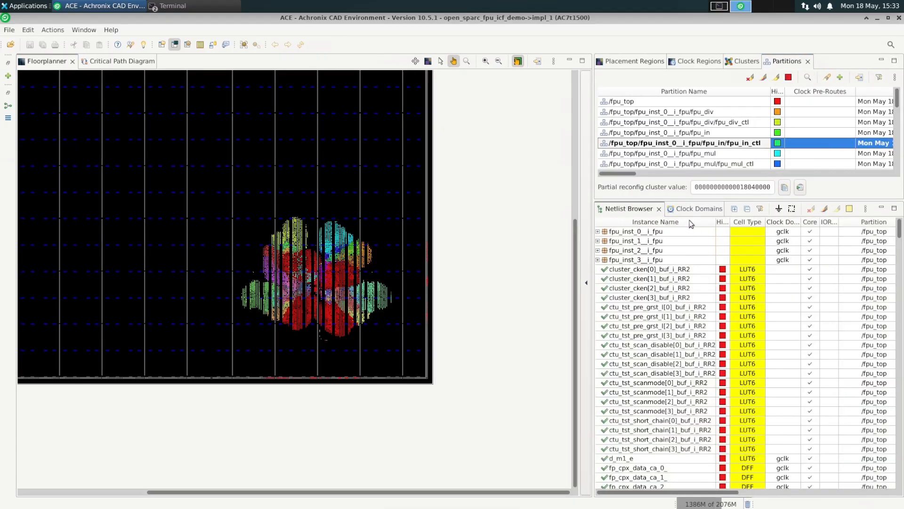
left_click(893, 210)
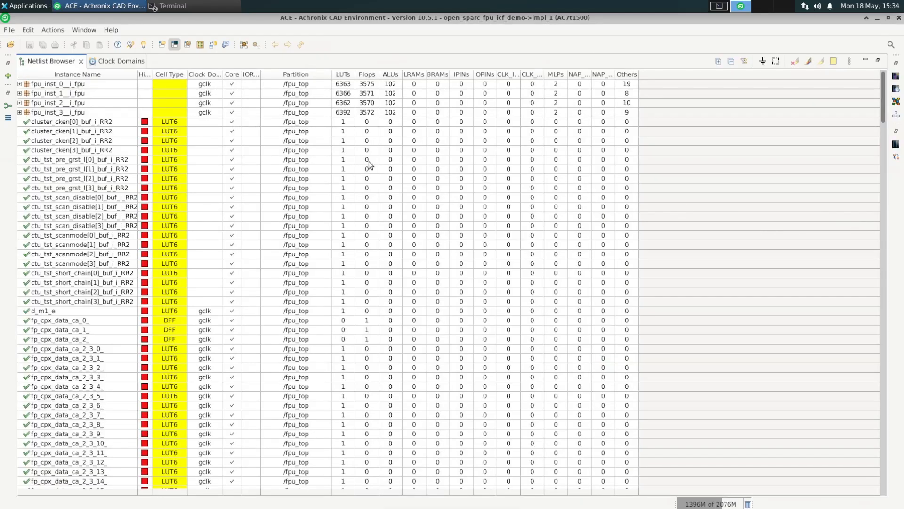
left_click(19, 112)
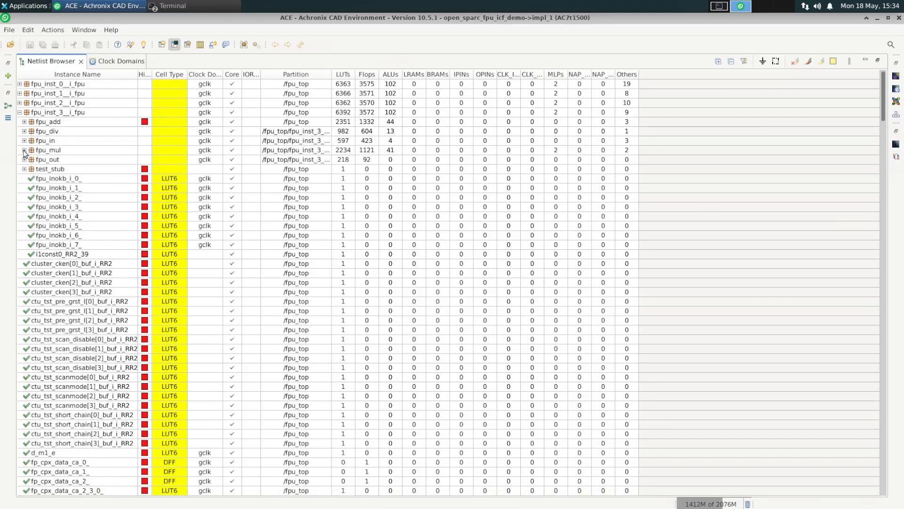
left_click(24, 149)
left_click(25, 140)
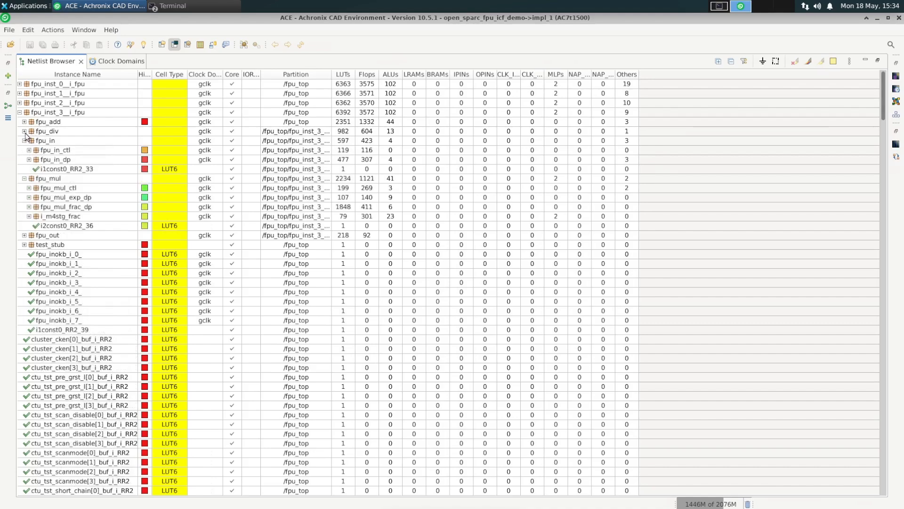
left_click(24, 131)
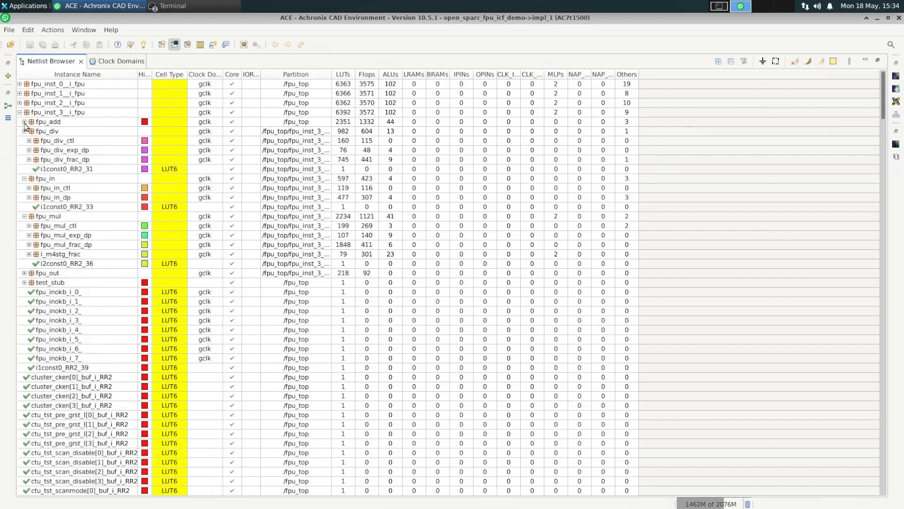
left_click(24, 122)
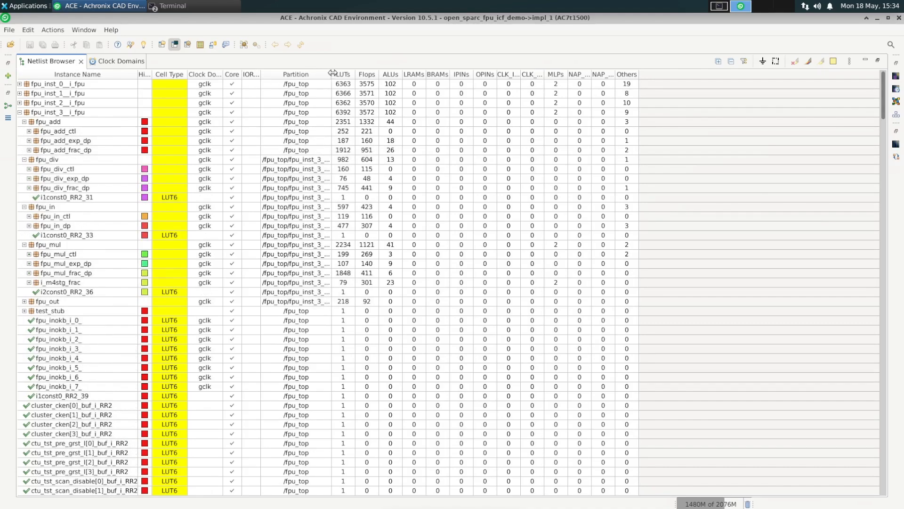
left_click_drag(408, 75, 419, 75)
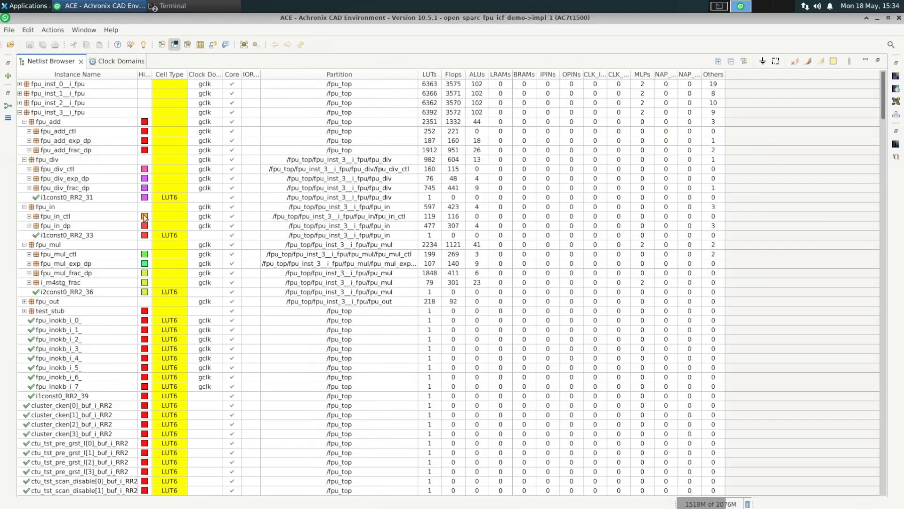
left_click(20, 103)
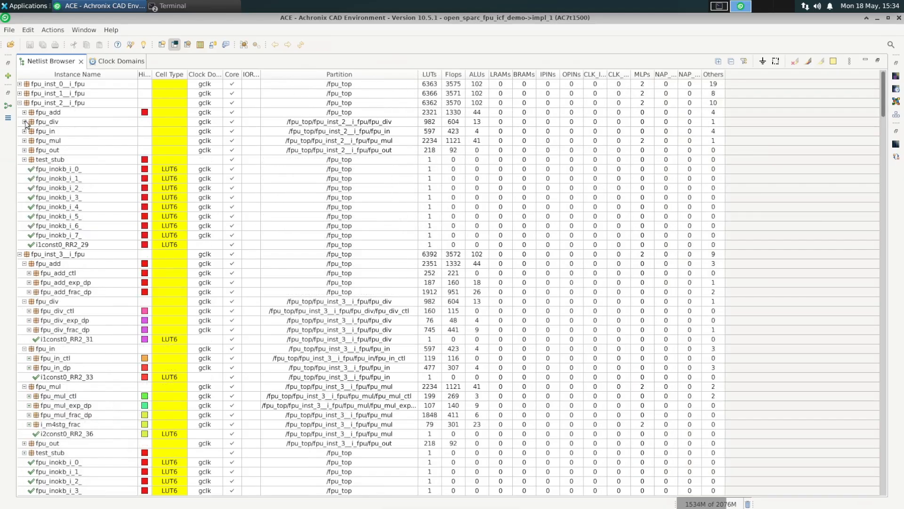
left_click(25, 115)
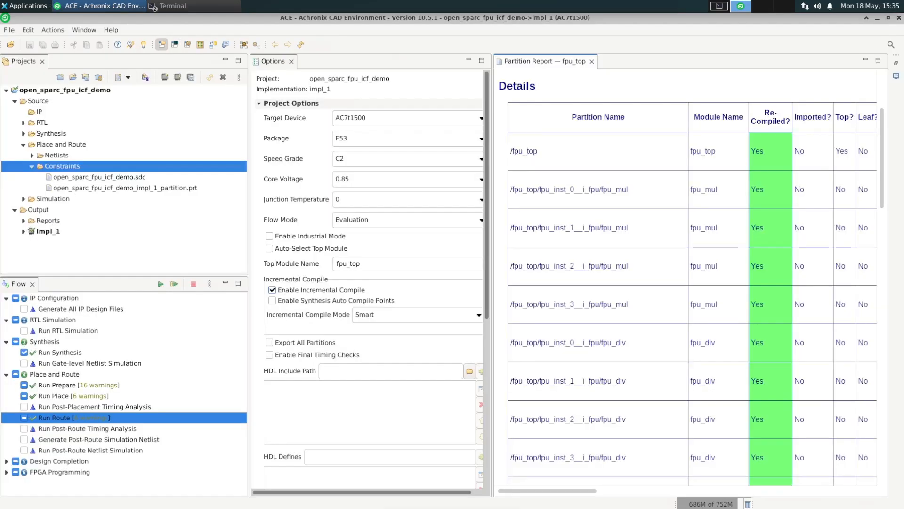
- Remove fpu_mul_ctl.v from the project's RTL sources
left_click(23, 122)
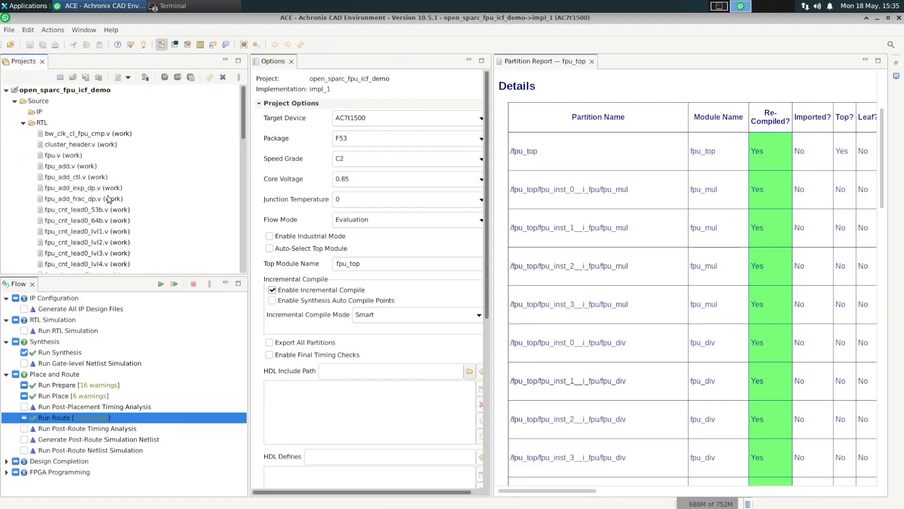
scroll(109, 200, "down", 5)
scroll(99, 234, "down", 4)
left_click(72, 209)
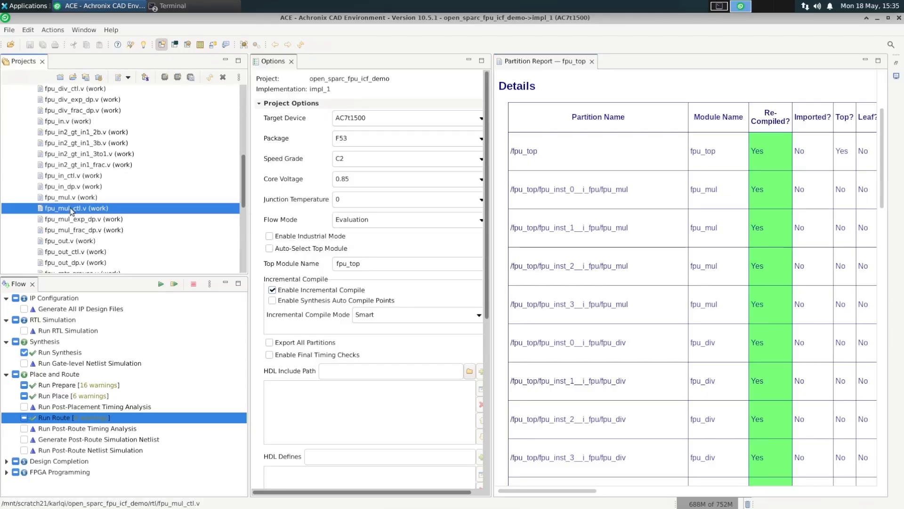
right_click(72, 208)
left_click(117, 272)
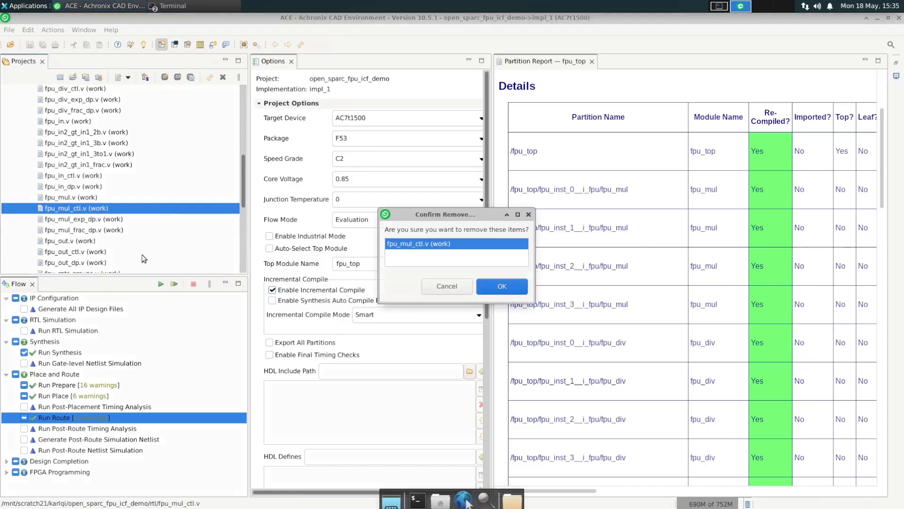
left_click(503, 291)
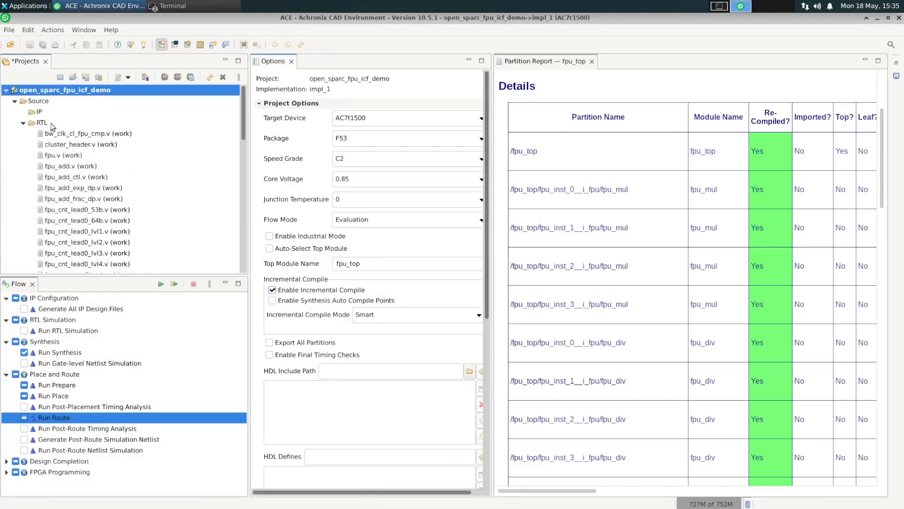
- Add fpu_mul_ctl.v from the open_sparc_fpu_icf_demo rtl_V1 folder as an RTL source
right_click(52, 126)
left_click(83, 133)
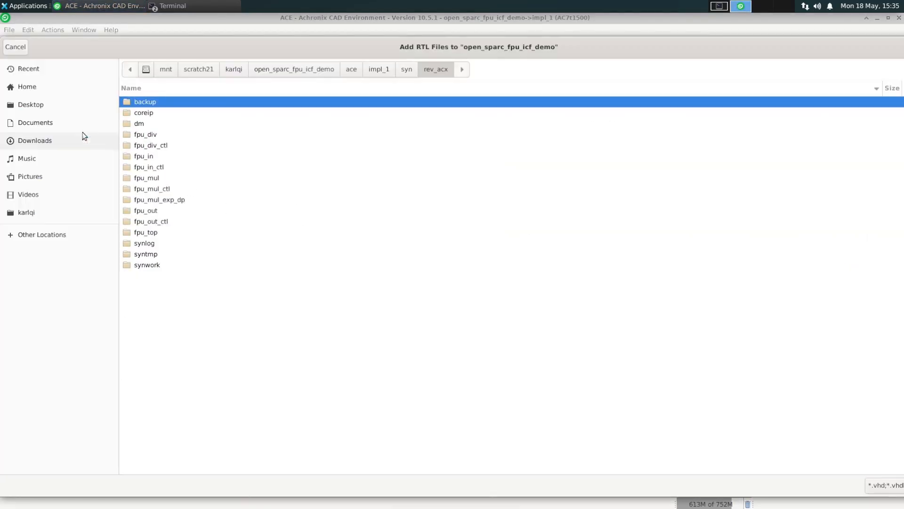
left_click(354, 72)
left_click(309, 76)
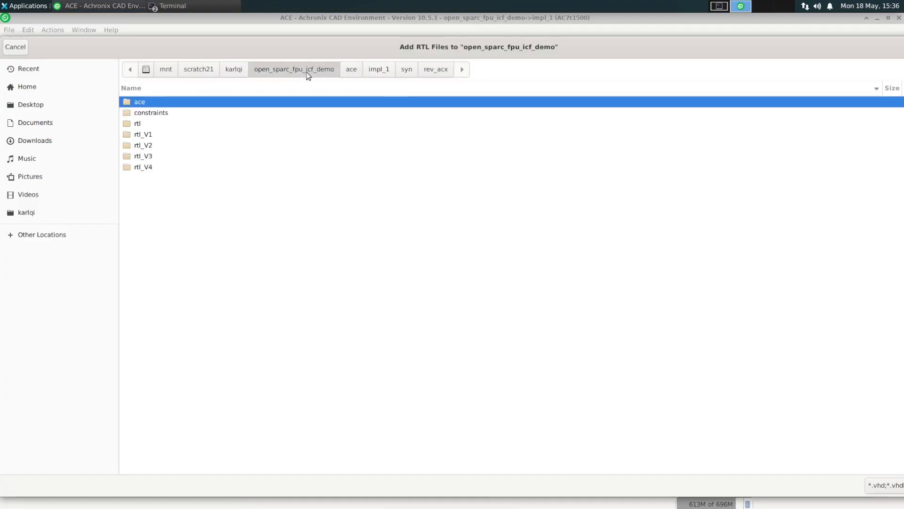
double_click(141, 136)
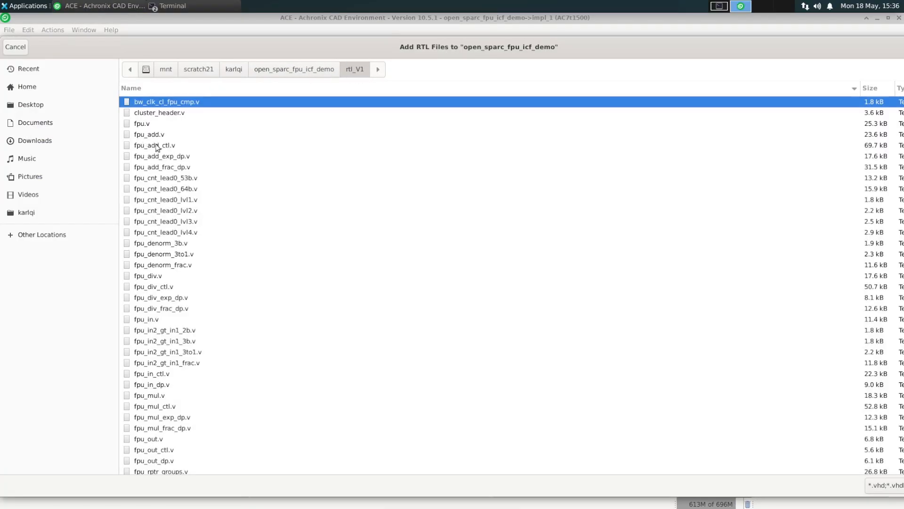
left_click(161, 408)
double_click(160, 408)
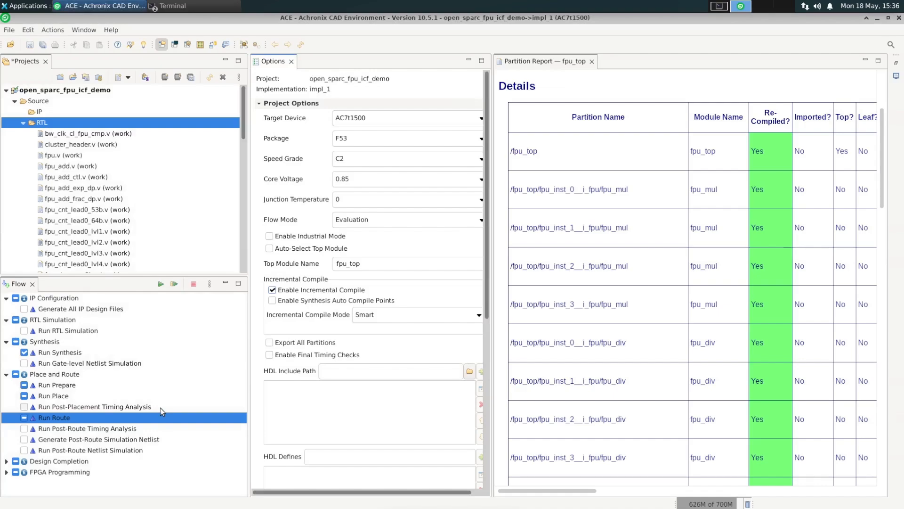
- Rerun the flow and open the synthesis log's Compile Point Summary, selecting the fpu_mul_ctl row
scroll(239, 191, "down", 3)
scroll(239, 191, "down", 5)
left_click_drag(71, 219, 77, 200)
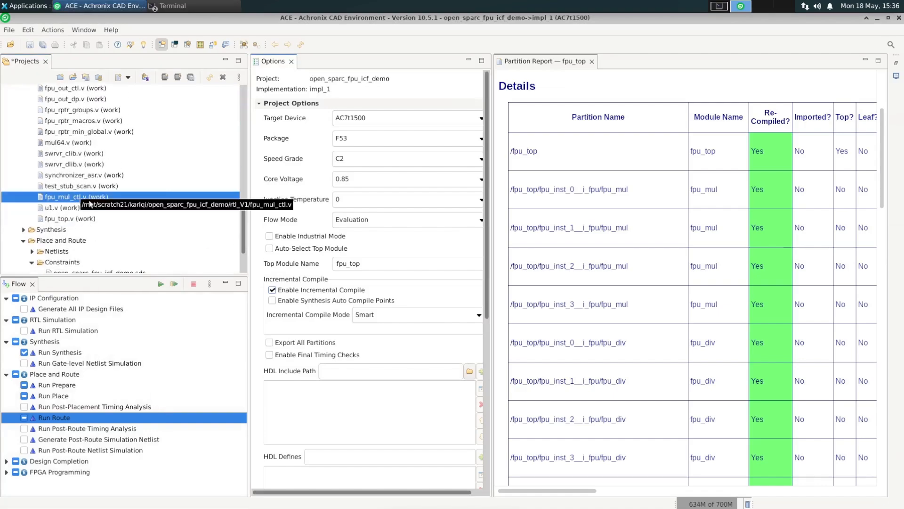
left_click(23, 230)
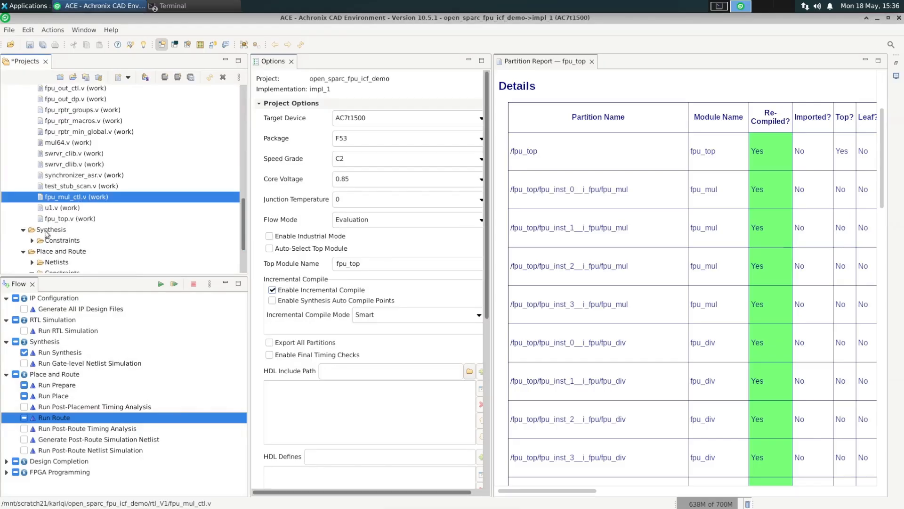
left_click(159, 285)
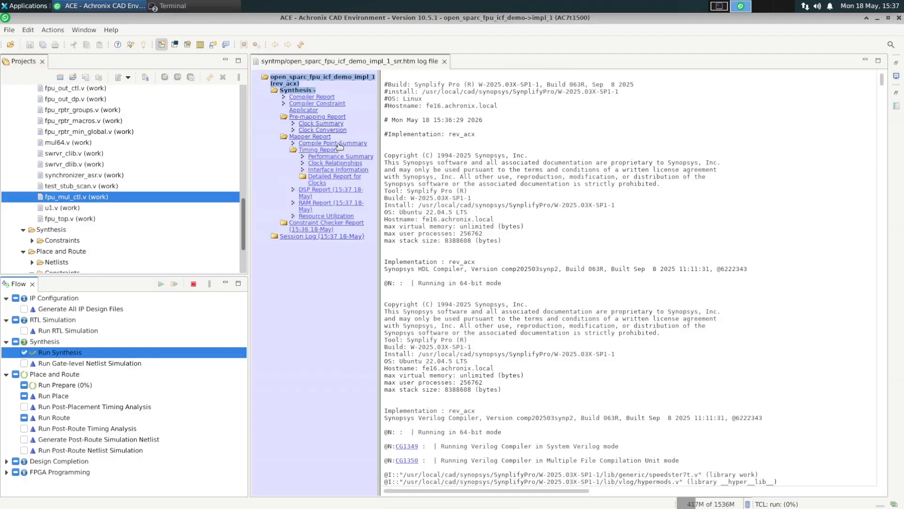
left_click(338, 143)
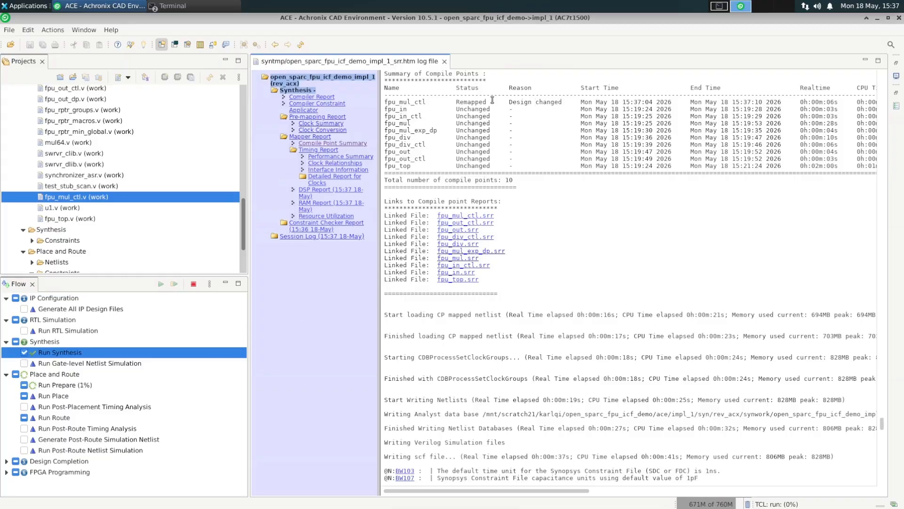
left_click_drag(571, 104, 387, 102)
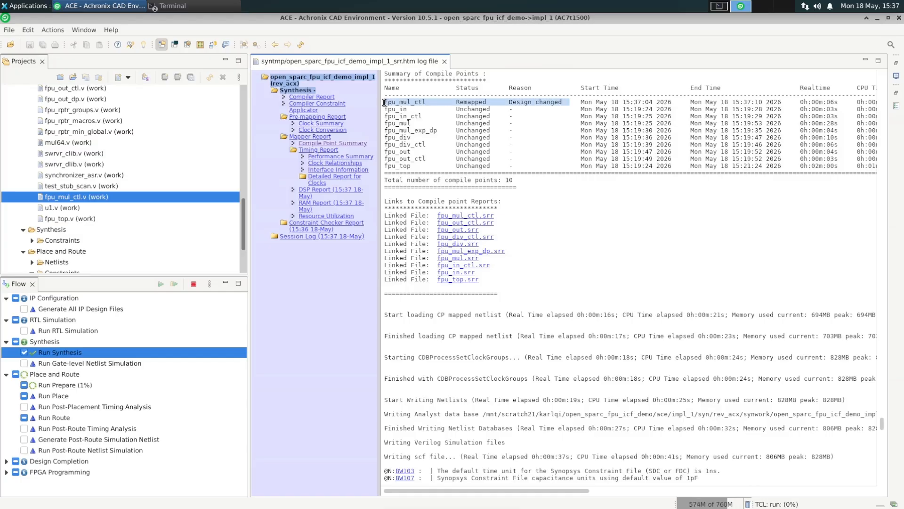
- Review the compile point summary statuses and the Partition Report's re-compiled partitions while the flow runs through routing
left_click_drag(516, 168, 386, 109)
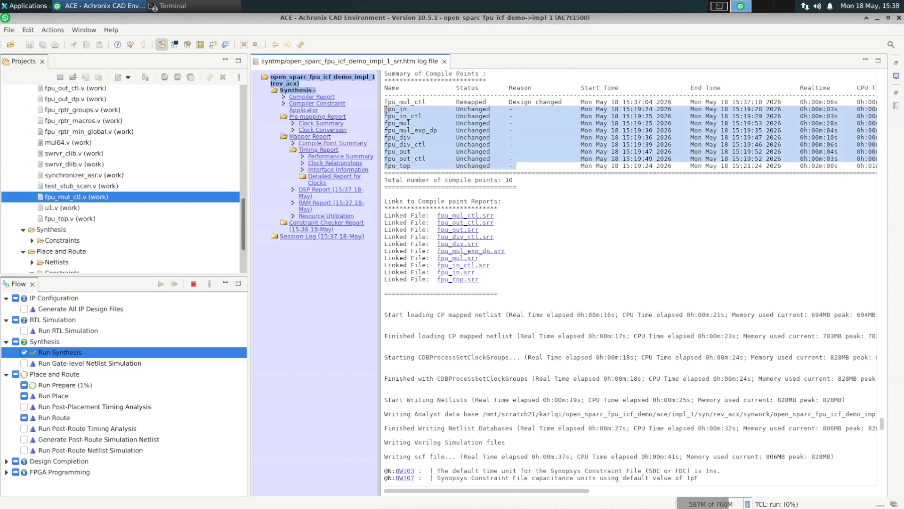
left_click(623, 237)
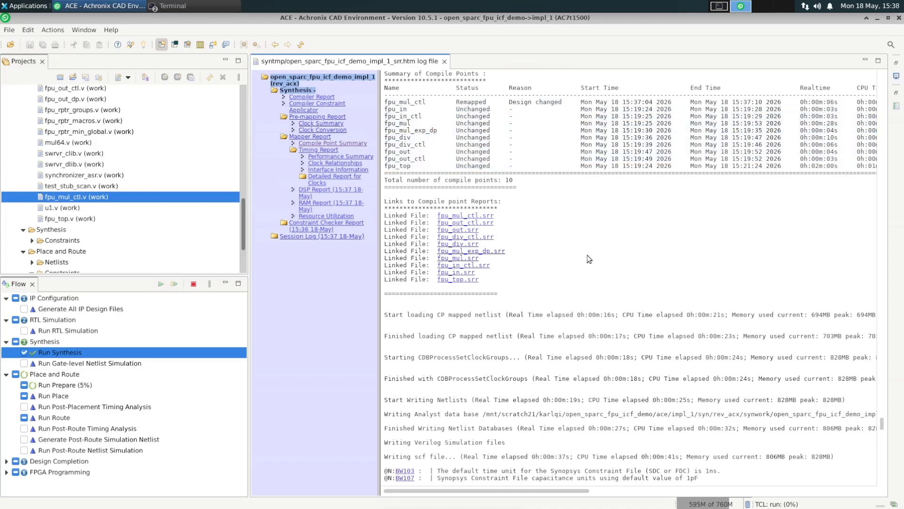
left_click(74, 389)
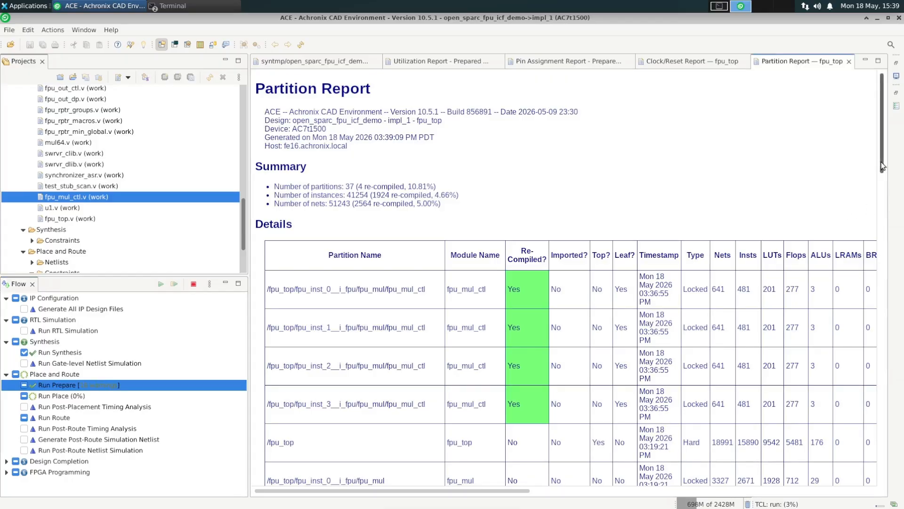
mouse_move(883, 165)
left_mouse_down()
mouse_move(889, 343)
mouse_move(868, 158)
left_mouse_up()
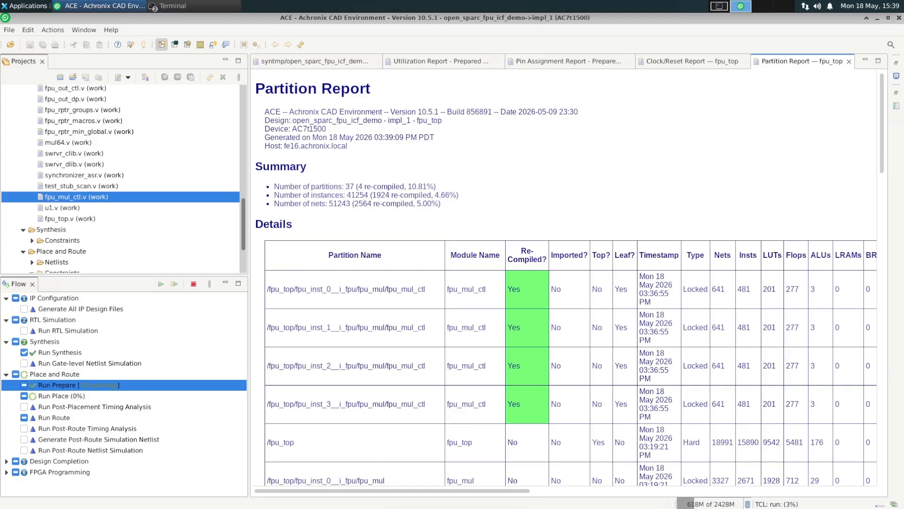
left_click(54, 397)
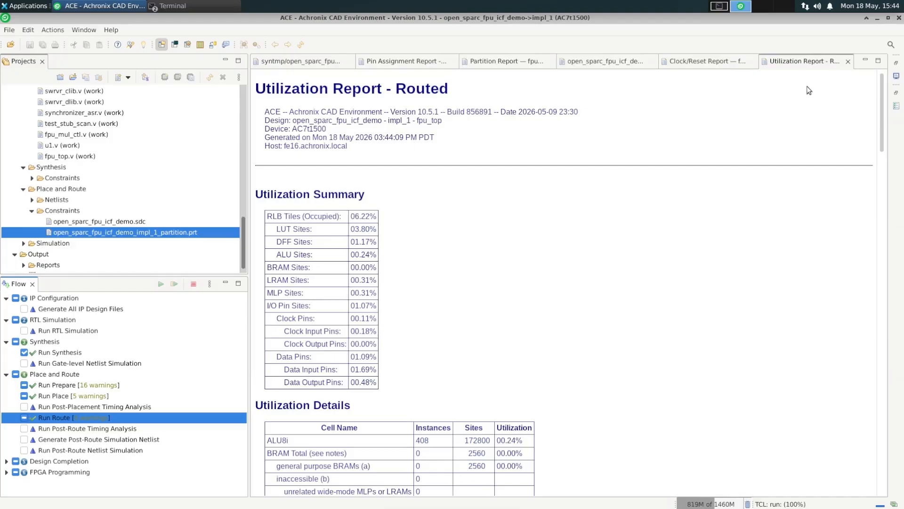
left_click(849, 61)
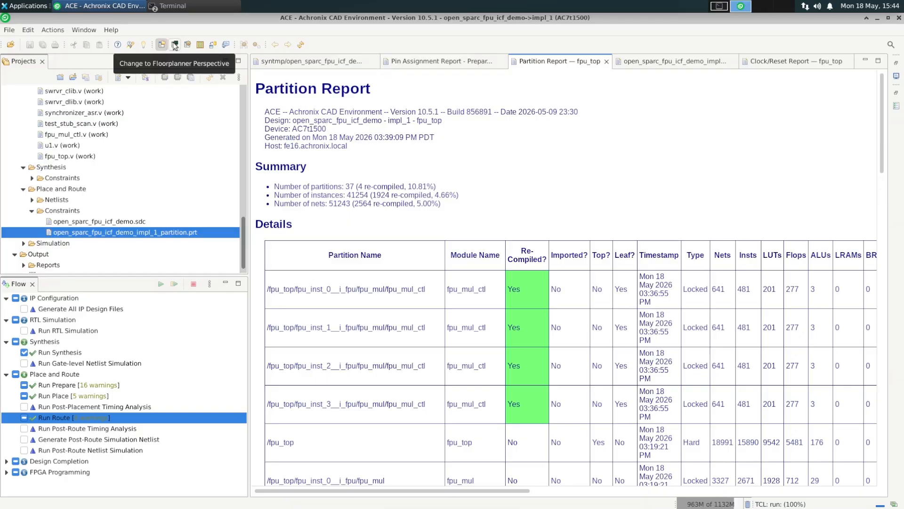
- Switch to the Floorplanner perspective and inspect the re-compiled fpu_mul_ctl rows in the Partitions view
left_click(174, 45)
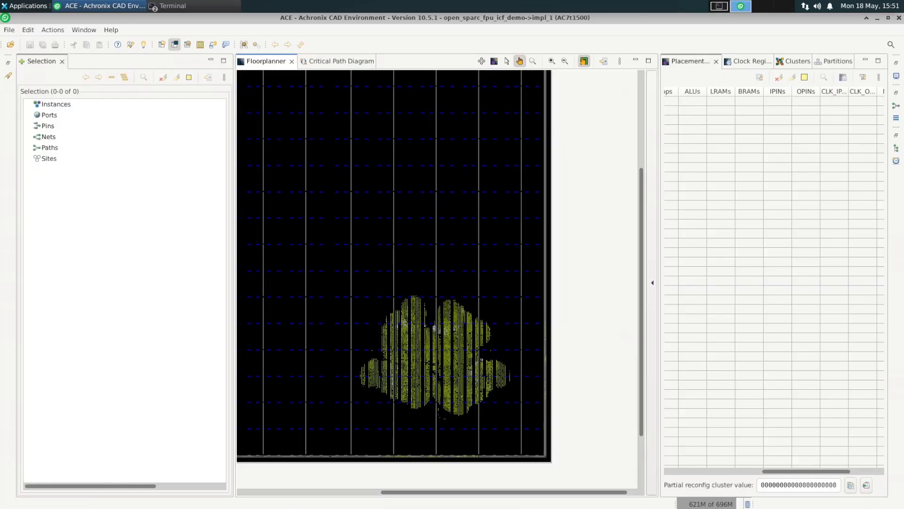
left_click(838, 62)
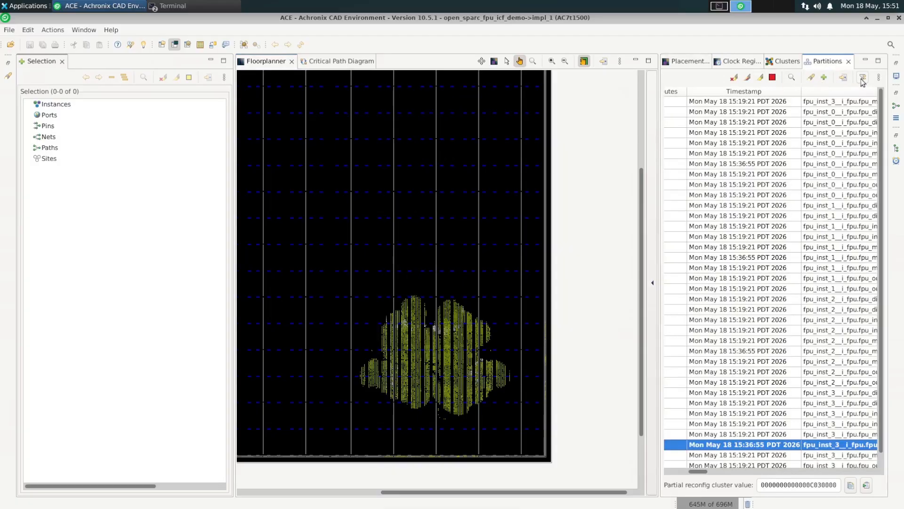
left_click(878, 61)
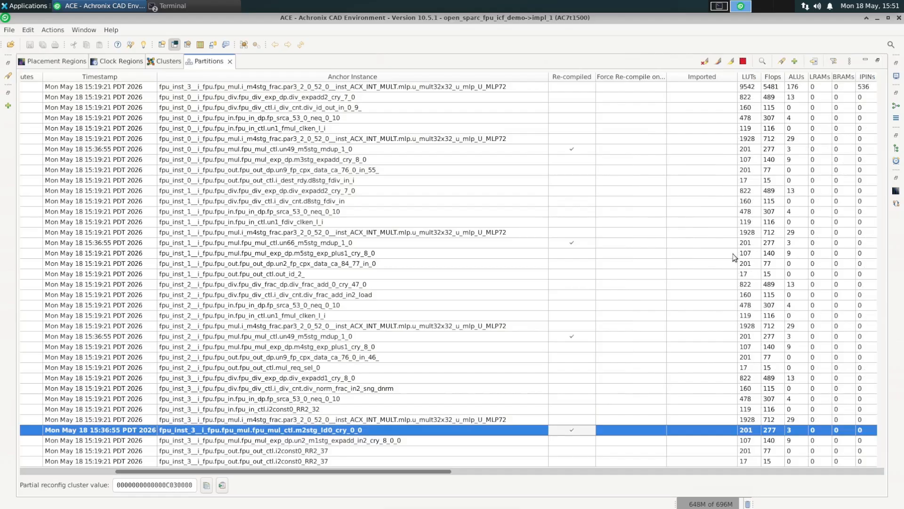
left_click(525, 149)
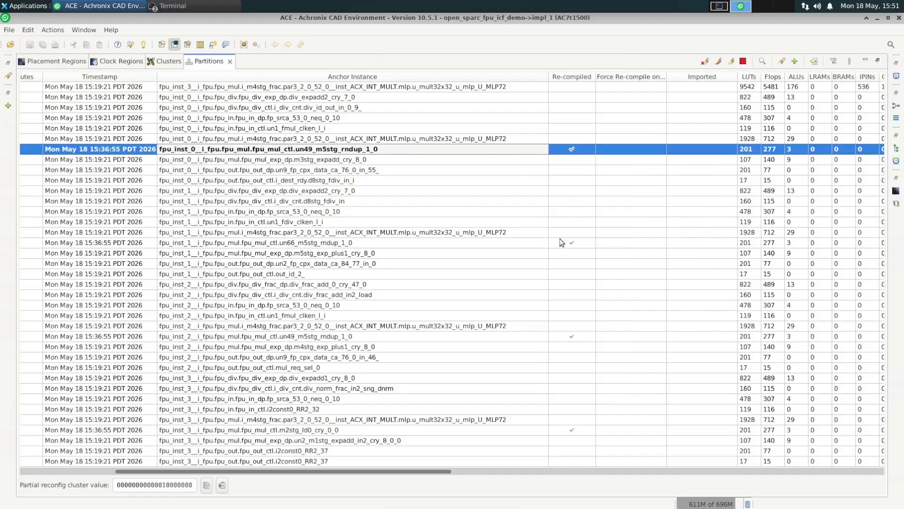
left_click(570, 244)
left_click(577, 337)
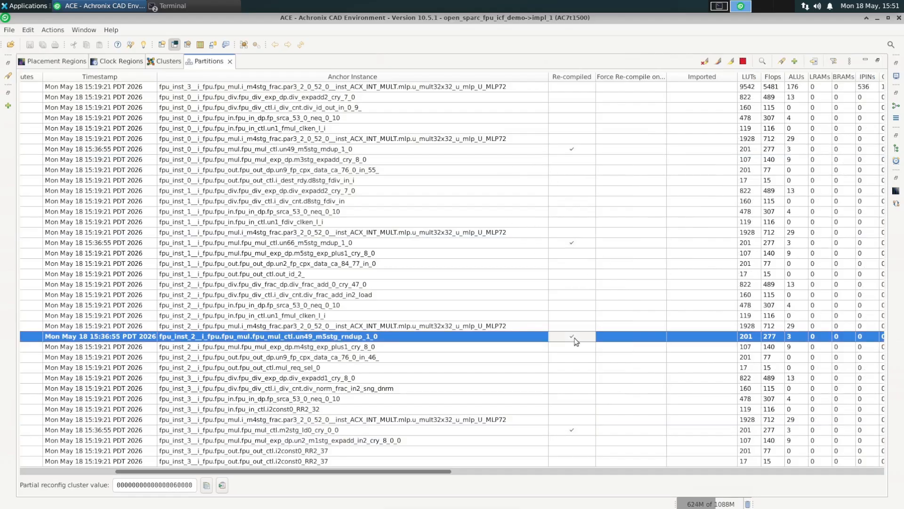
left_click(568, 431)
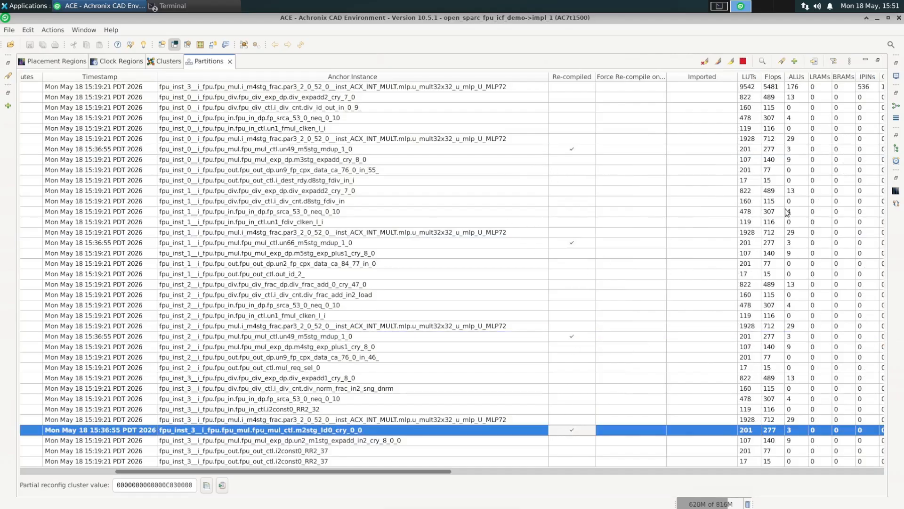
left_click(879, 62)
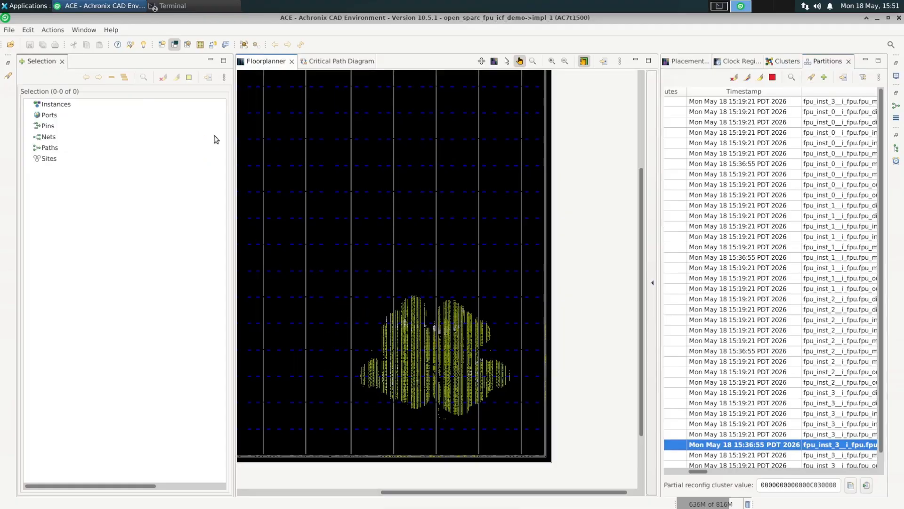
- Set the floorplanner colors in Preferences: placed instances to yellow and locked-placement instances to red
left_click(85, 31)
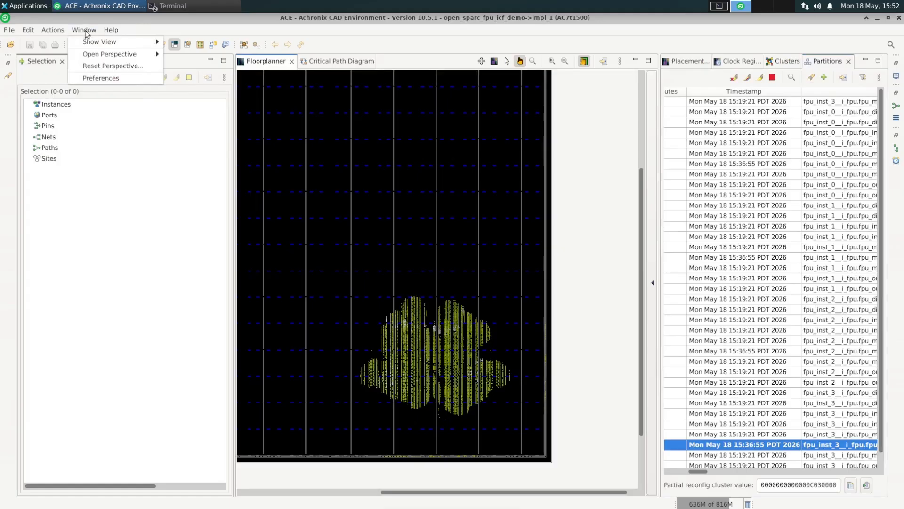
left_click(88, 81)
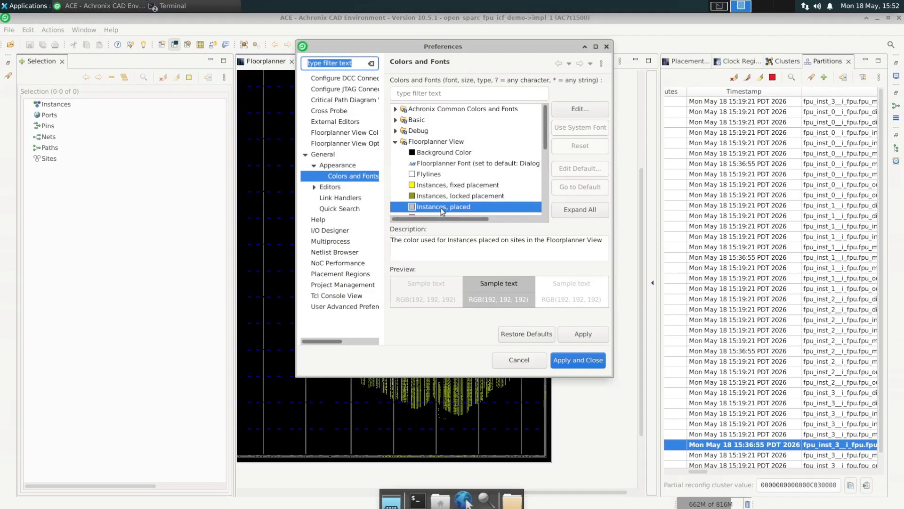
double_click(436, 210)
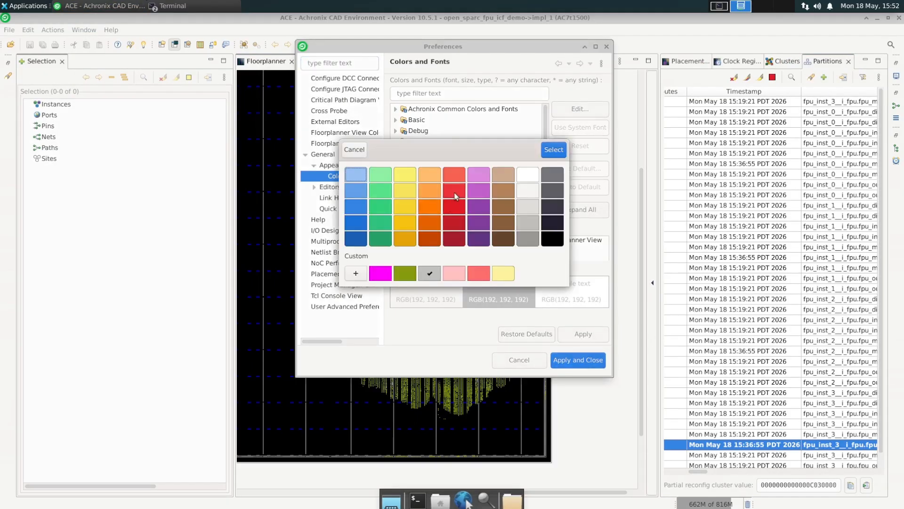
left_click(407, 209)
left_click(554, 150)
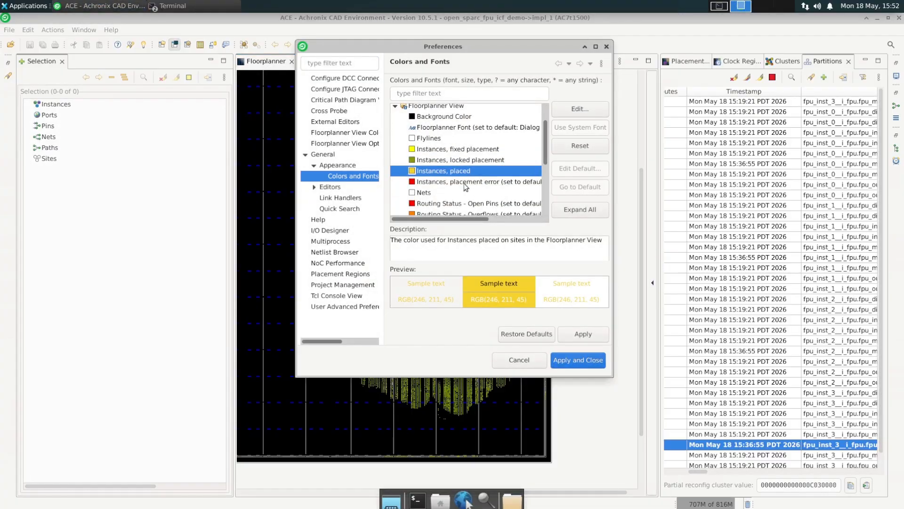
left_click(473, 161)
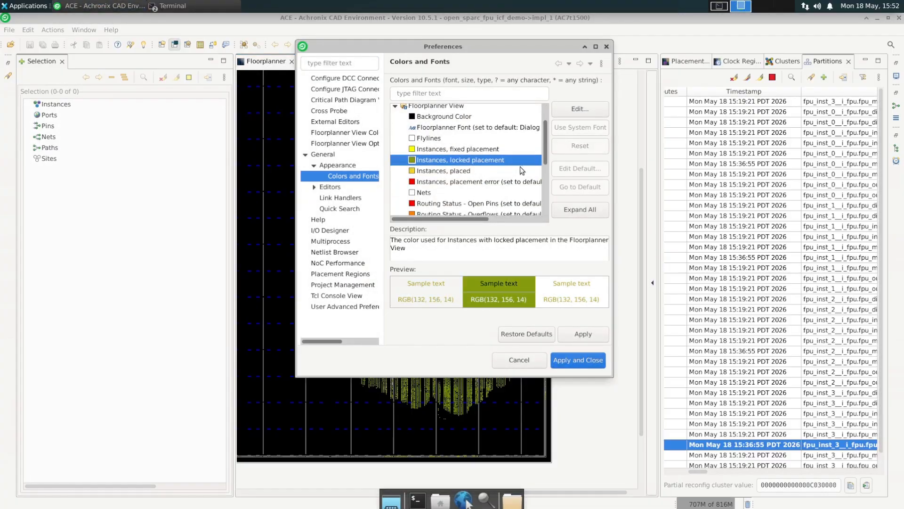
left_click(570, 114)
left_click(462, 211)
left_click(556, 152)
left_click(584, 360)
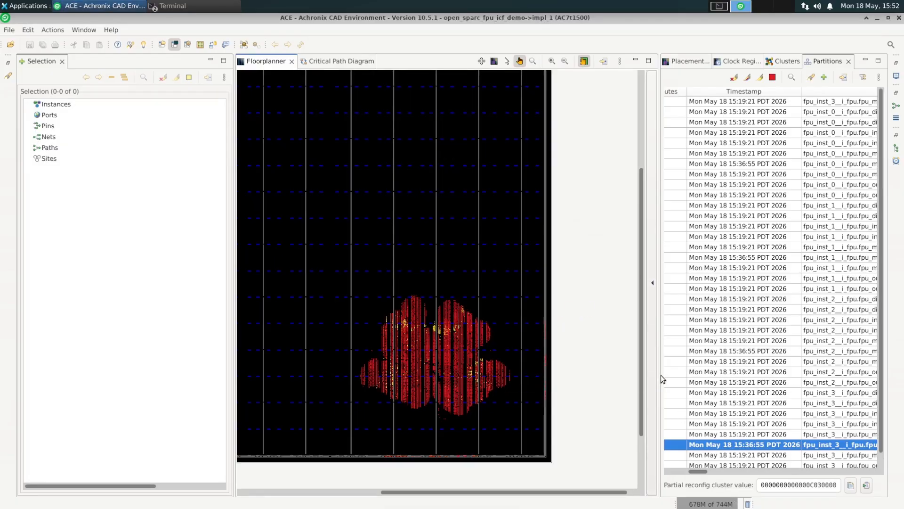
- Add the instances of the re-compiled fpu_inst_3 and fpu_inst_2 fpu_mul_ctl partitions to the selection
left_click_drag(658, 378, 549, 387)
left_click_drag(629, 471, 691, 485)
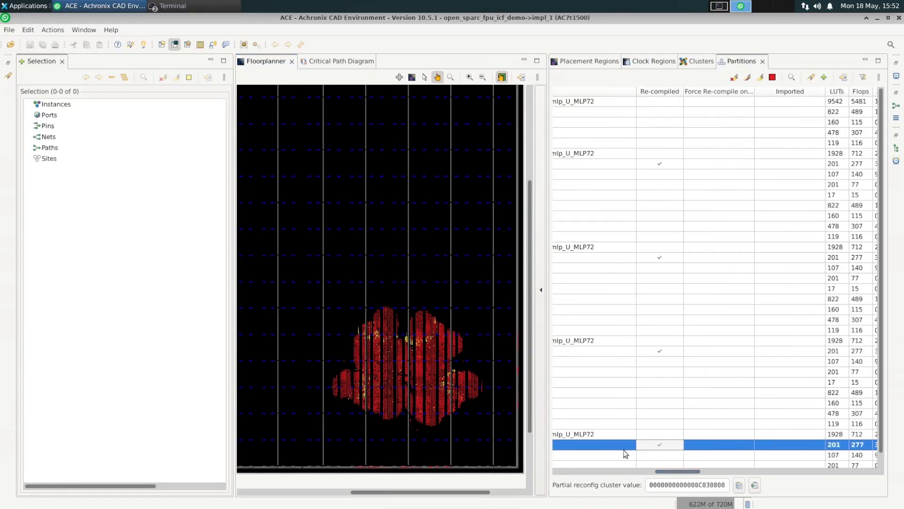
right_click(626, 450)
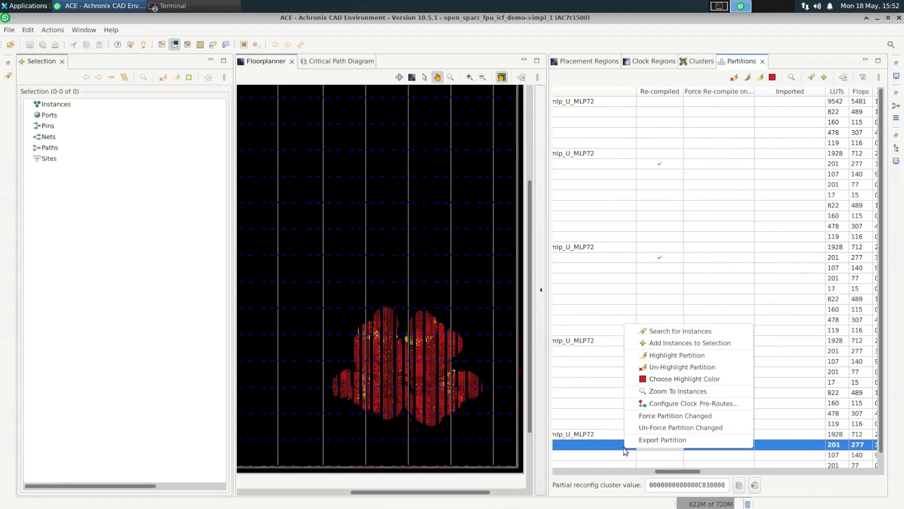
left_click(672, 343)
left_click(657, 350)
right_click(658, 350)
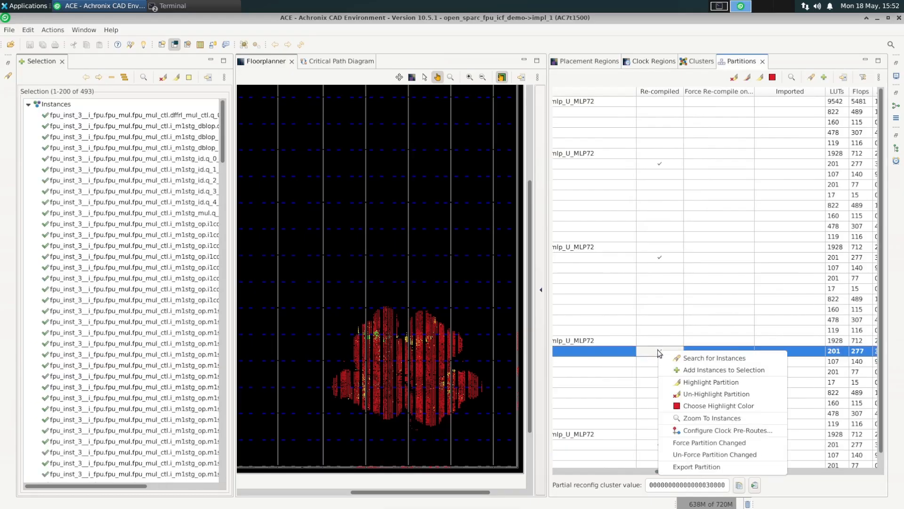
left_click(678, 370)
- Add the instances of the re-compiled fpu_inst_1 and fpu_inst_0 fpu_mul_ctl partitions to the selection
left_click(663, 259)
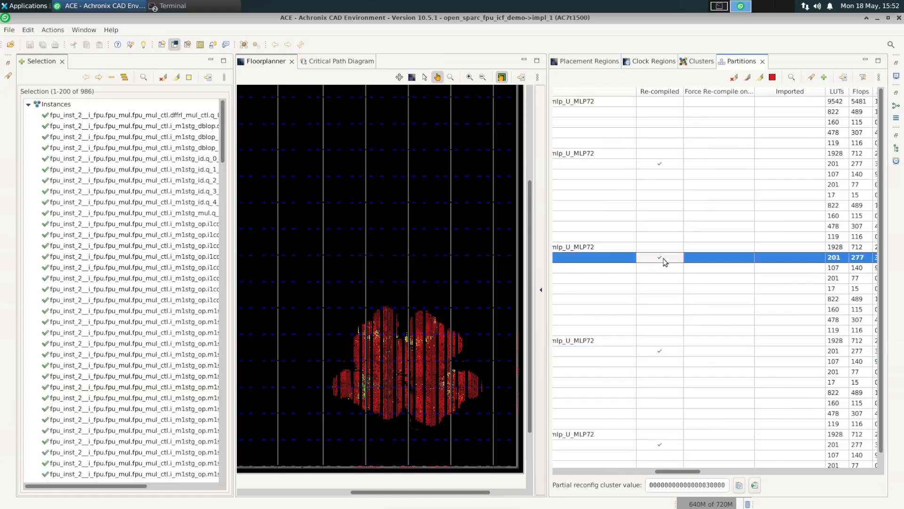
right_click(663, 258)
left_click(692, 278)
left_click(665, 160)
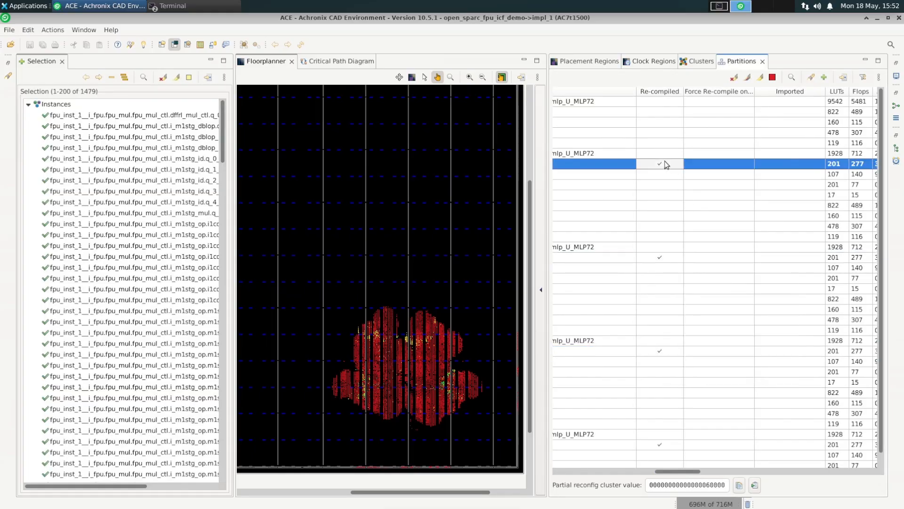
right_click(665, 160)
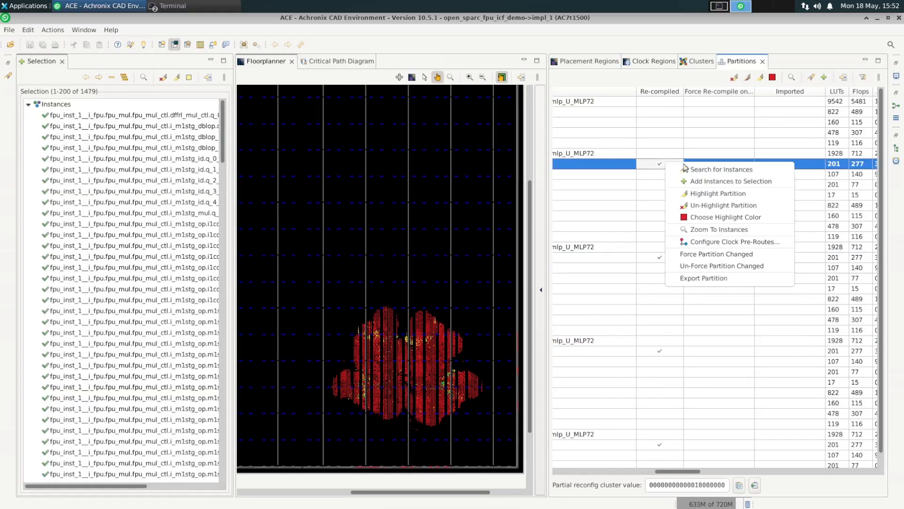
left_click(735, 181)
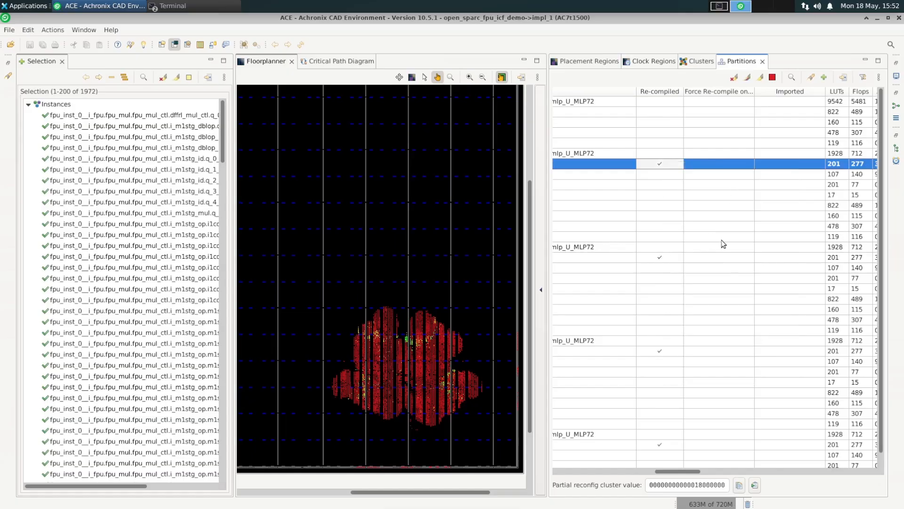
- Zoom in on the floorplanner to examine where the selected partition instances are placed
left_click(865, 61)
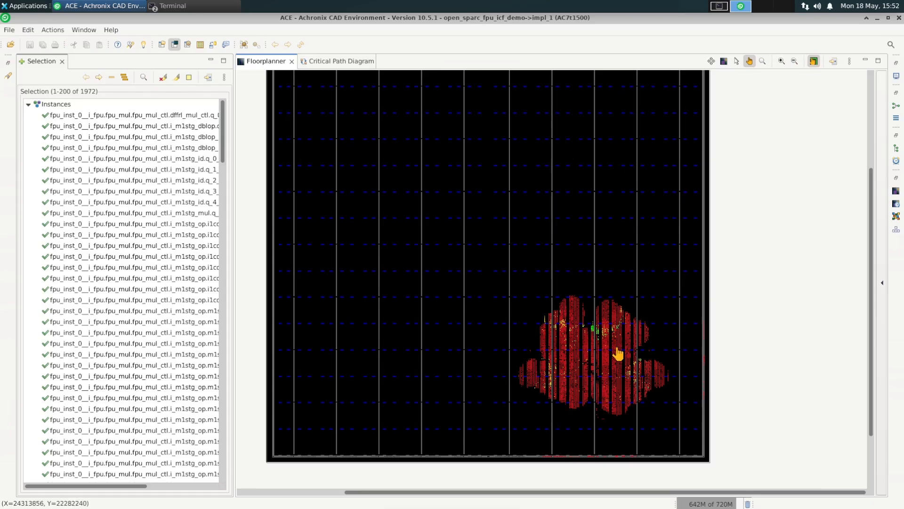
scroll(615, 344, "up", 1)
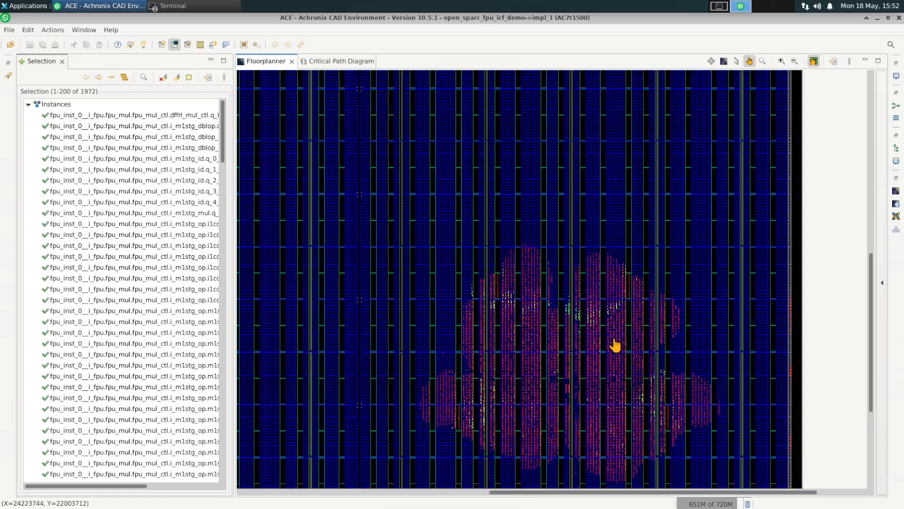
left_click_drag(871, 289, 870, 324)
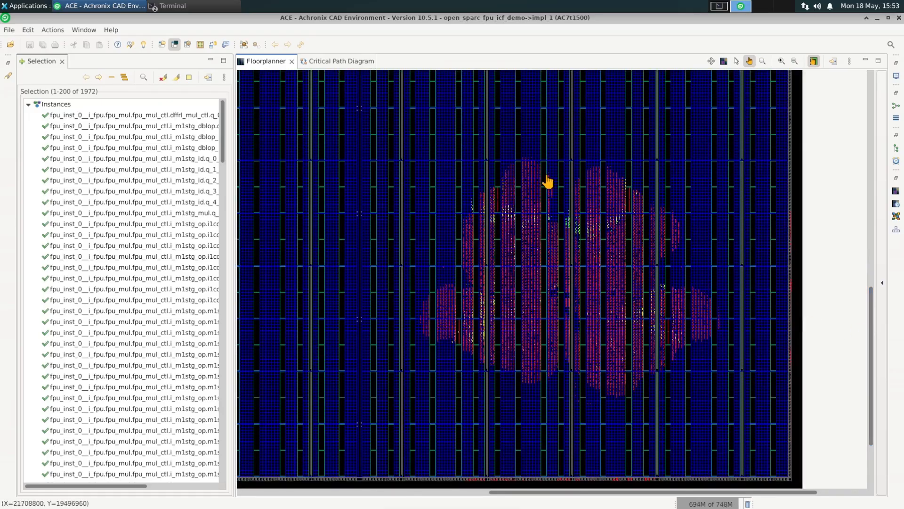
left_click(84, 31)
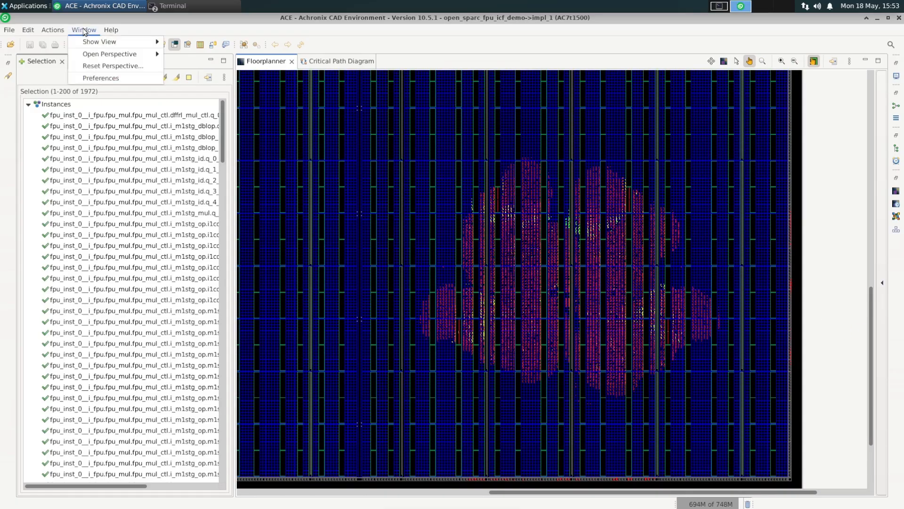
mouse_move(86, 46)
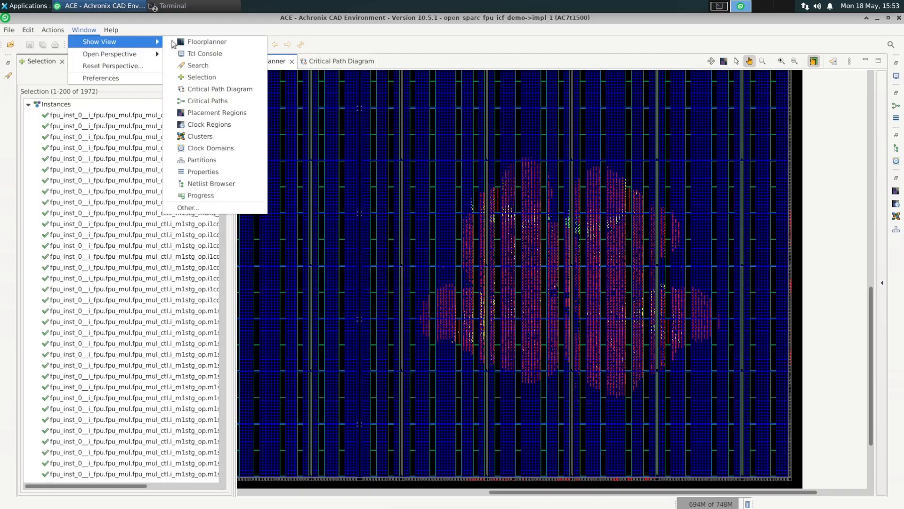
left_click(111, 30)
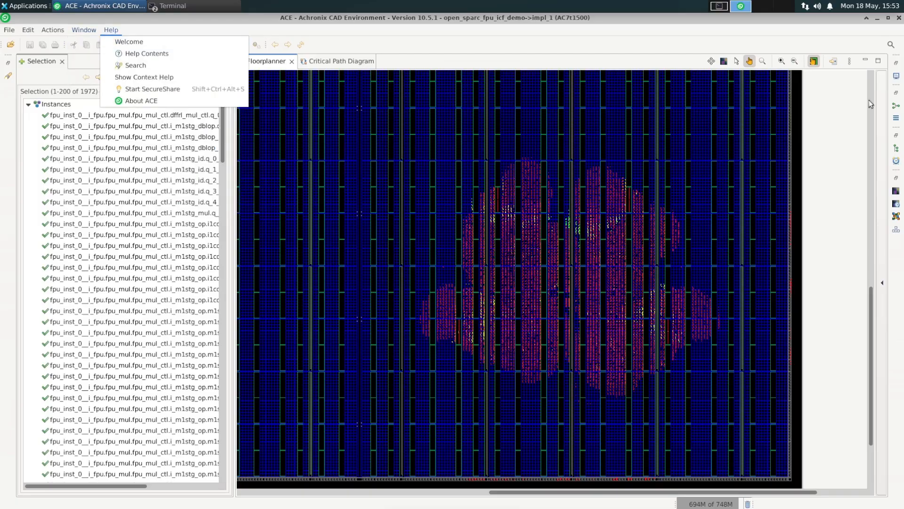
- Enable the Selected Instance Flylines layer and page through the selected instances list
left_click(883, 176)
left_click(881, 177)
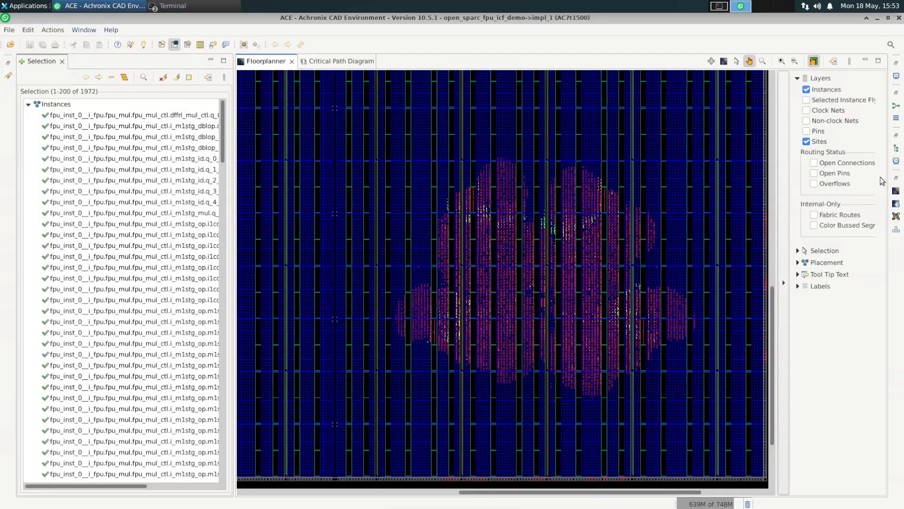
left_click(822, 103)
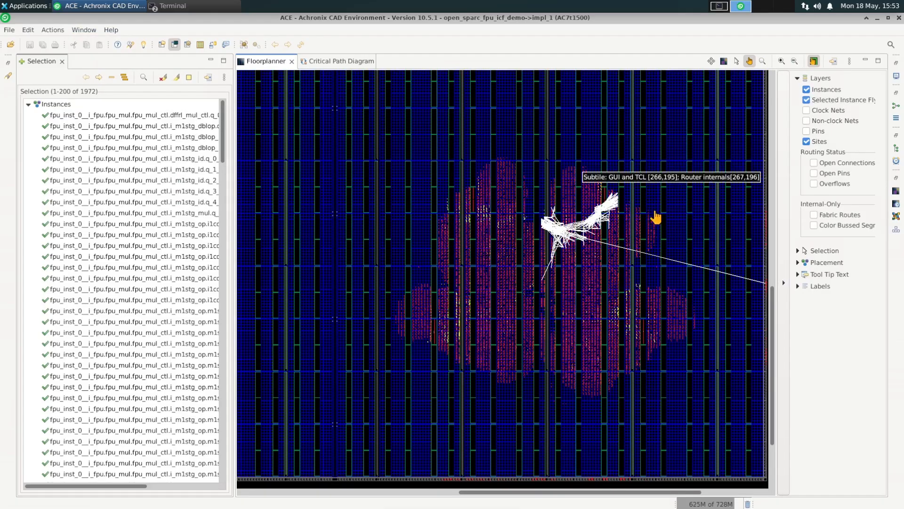
left_click(94, 79)
left_click(94, 79)
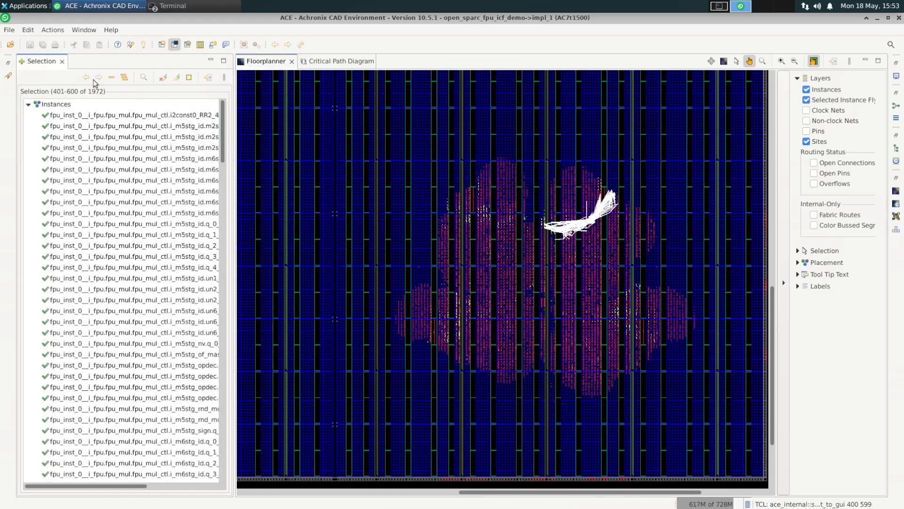
- Keep paging through the selected instances list to check the flylines of each partition's instances
left_click(94, 79)
left_click(94, 79)
left_click(94, 79)
left_click(93, 79)
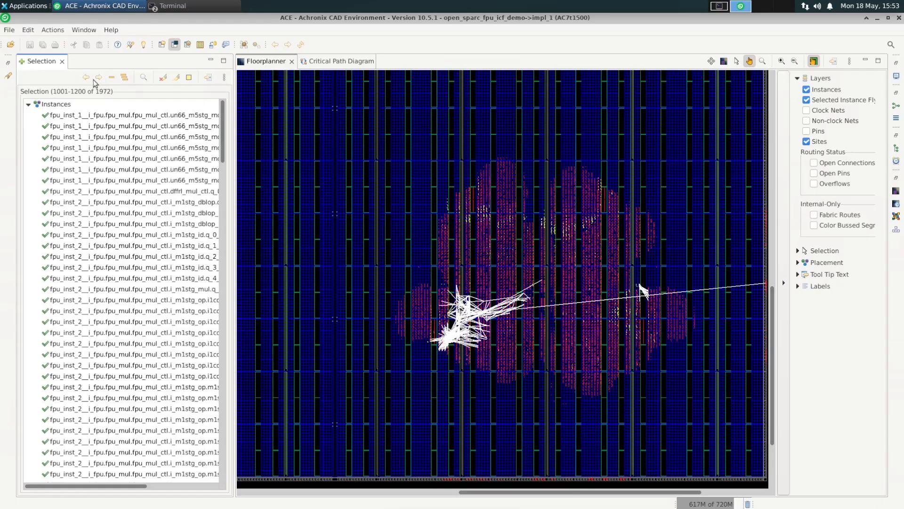
left_click(93, 79)
left_click(93, 79)
left_click(94, 79)
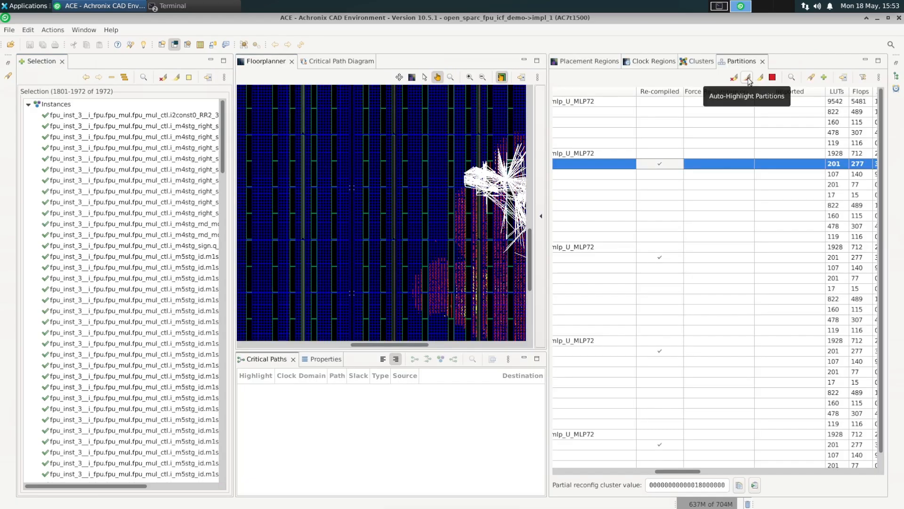
- Turn off the Selected Instance Flylines layer and view the whole placement in the enlarged floorplanner
left_click(750, 81)
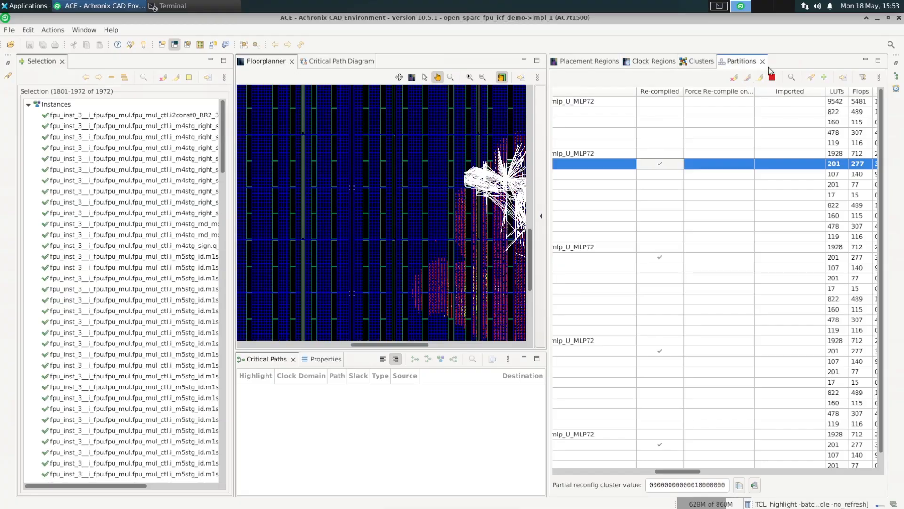
left_click(540, 202)
left_click(490, 116)
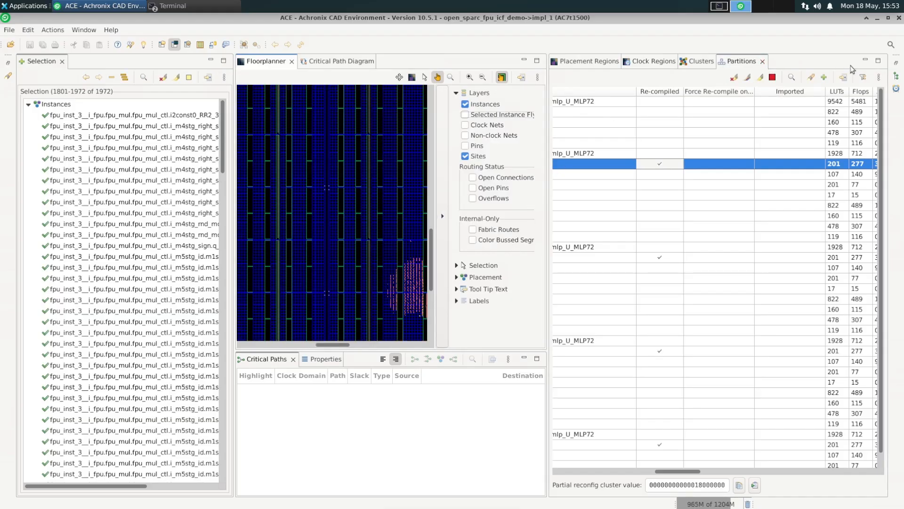
left_click(867, 61)
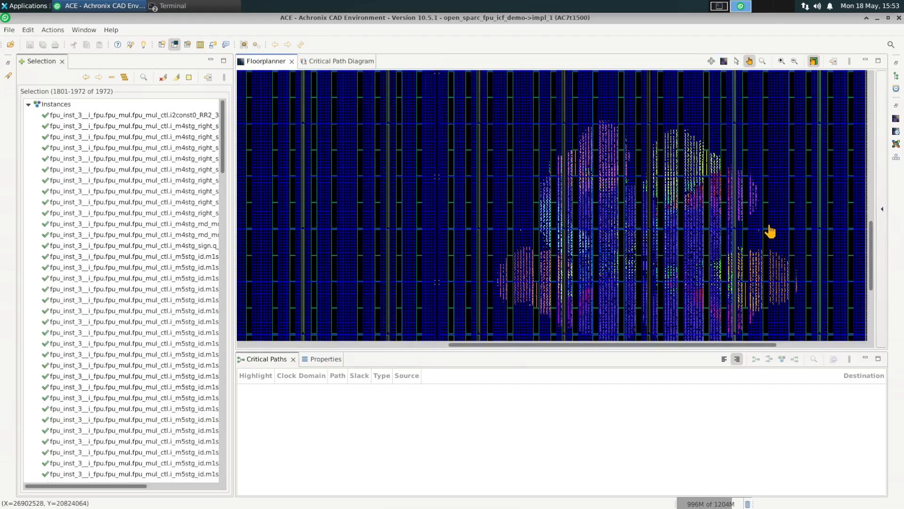
scroll(775, 236, "down", 2)
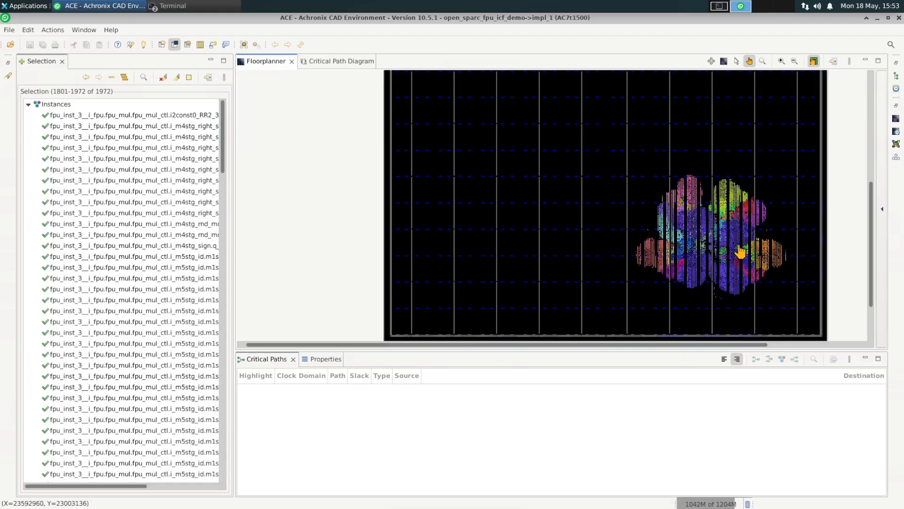